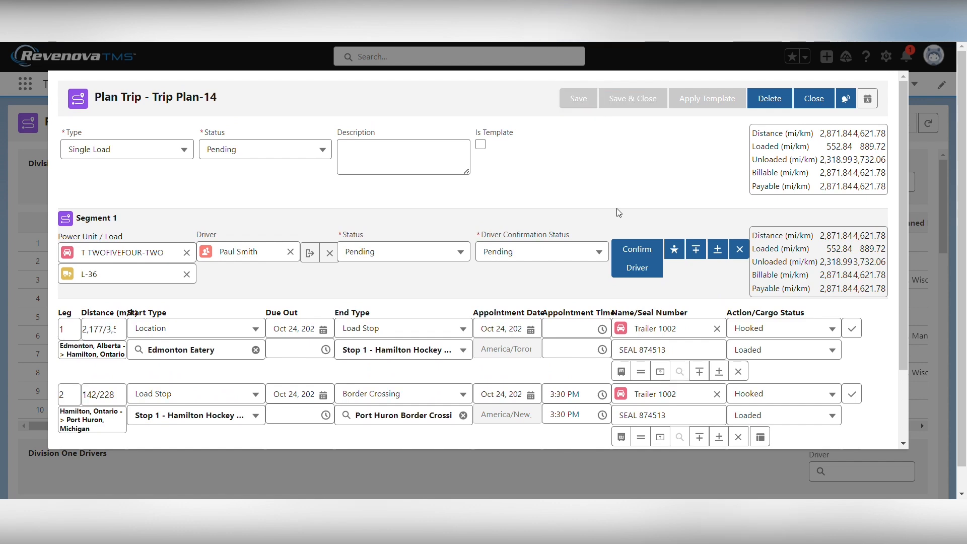
Save Trip Plan-14 and check its three legs: Edmonton Eatery, Port Huron, Greenbay Packers
{"action": "scroll", "coordinate": [618, 212], "scroll_direction": "down", "scroll_amount": 1}
{"action": "left_click", "coordinate": [620, 121]}
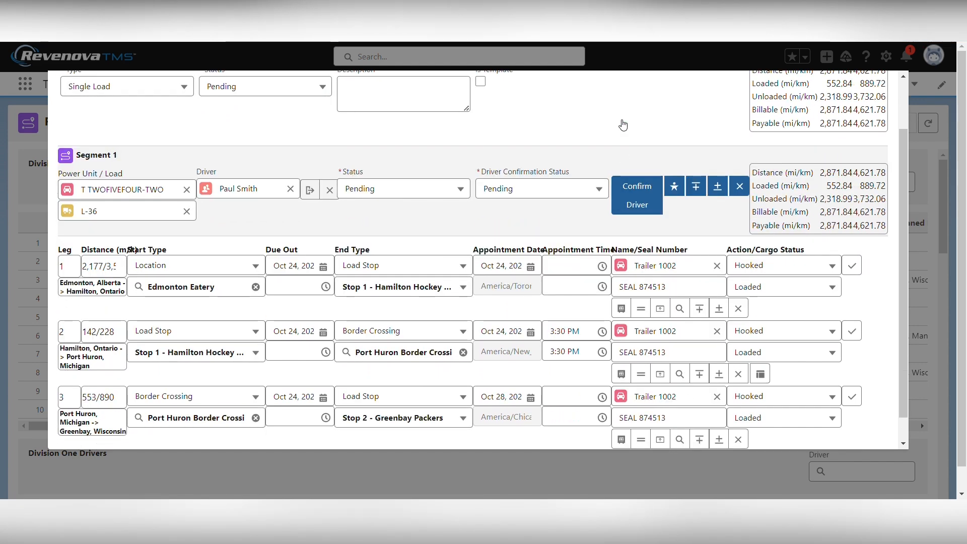
{"action": "scroll", "coordinate": [493, 308], "scroll_direction": "down", "scroll_amount": 1}
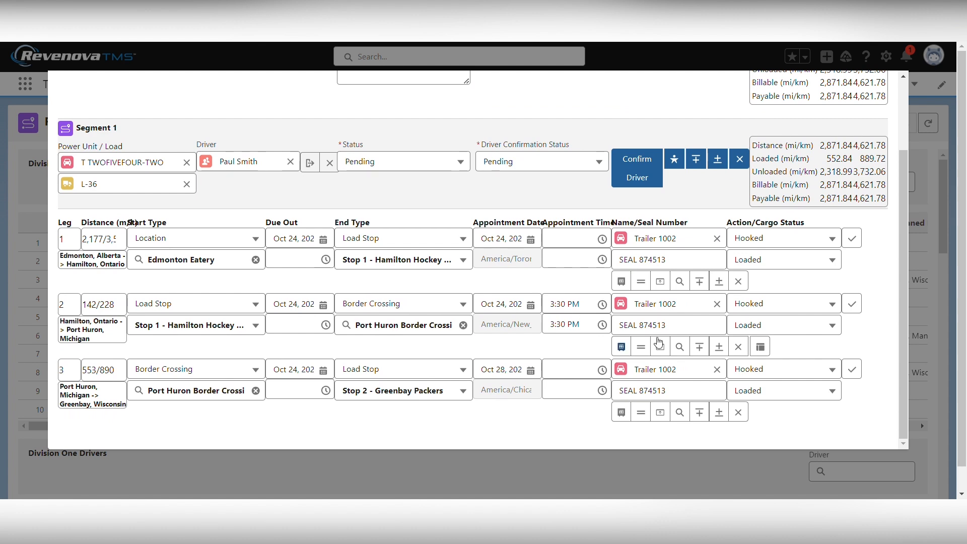
Open the ACE manifest for the Port Huron leg, keeping the 3:30 PM arrival time
{"action": "left_click", "coordinate": [760, 347]}
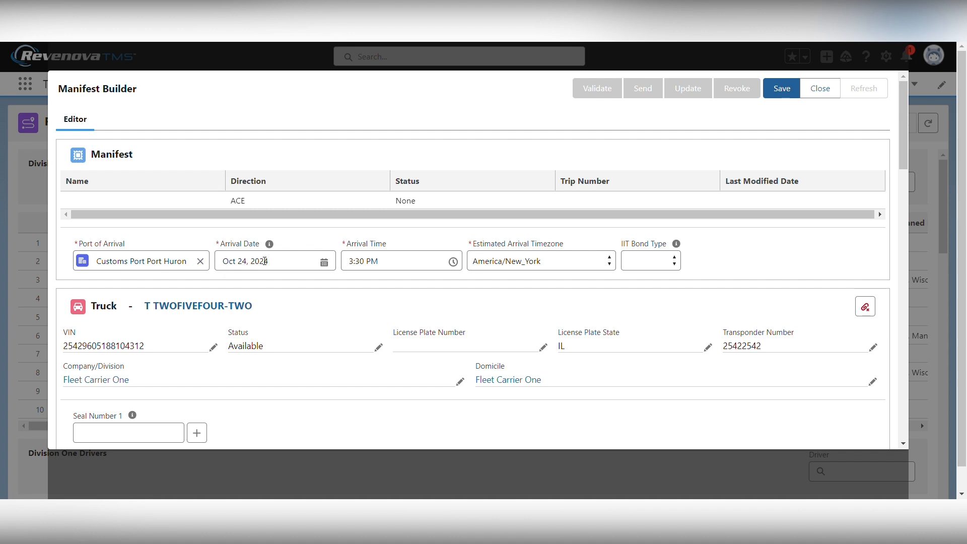
{"action": "left_click", "coordinate": [404, 262]}
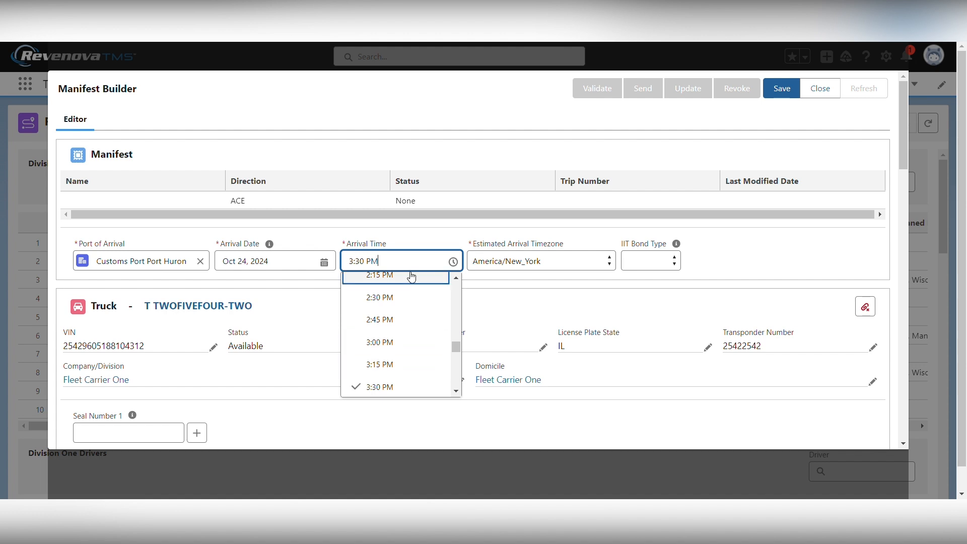
{"action": "left_click", "coordinate": [415, 244]}
Review the truck, driver, trailer and load L-36 details (5 pallets of bananas, 5,000 lbs)
{"action": "scroll", "coordinate": [528, 297], "scroll_direction": "down", "scroll_amount": 5}
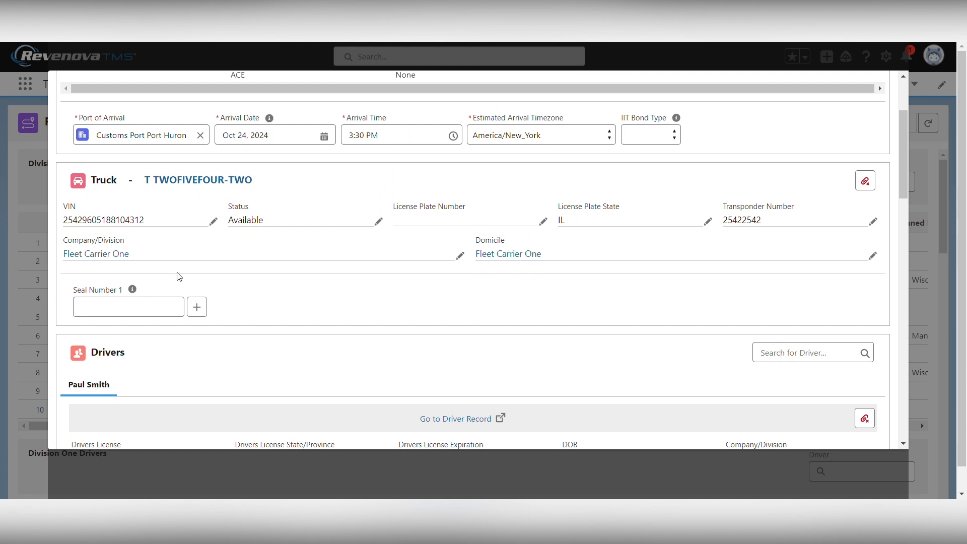
{"action": "scroll", "coordinate": [211, 260], "scroll_direction": "down", "scroll_amount": 5}
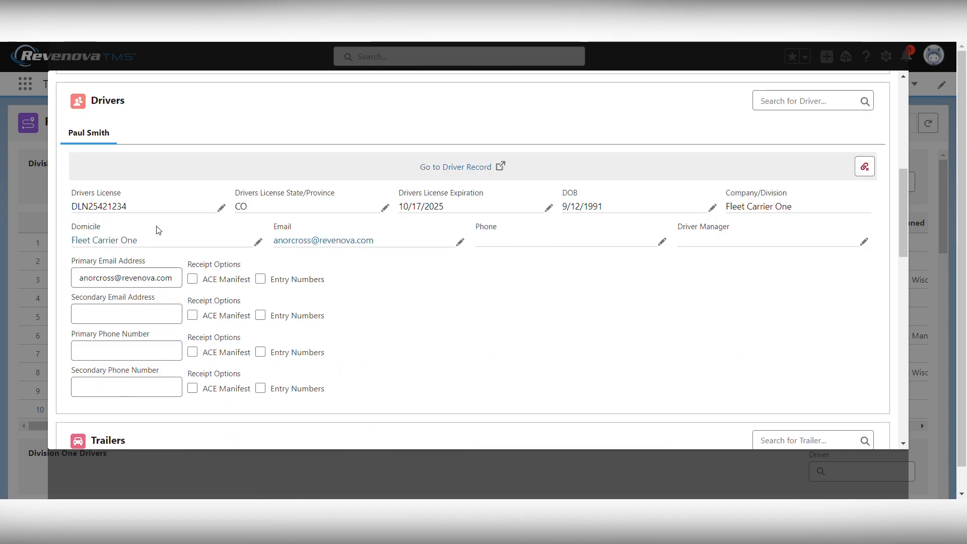
{"action": "scroll", "coordinate": [177, 293], "scroll_direction": "down", "scroll_amount": 4}
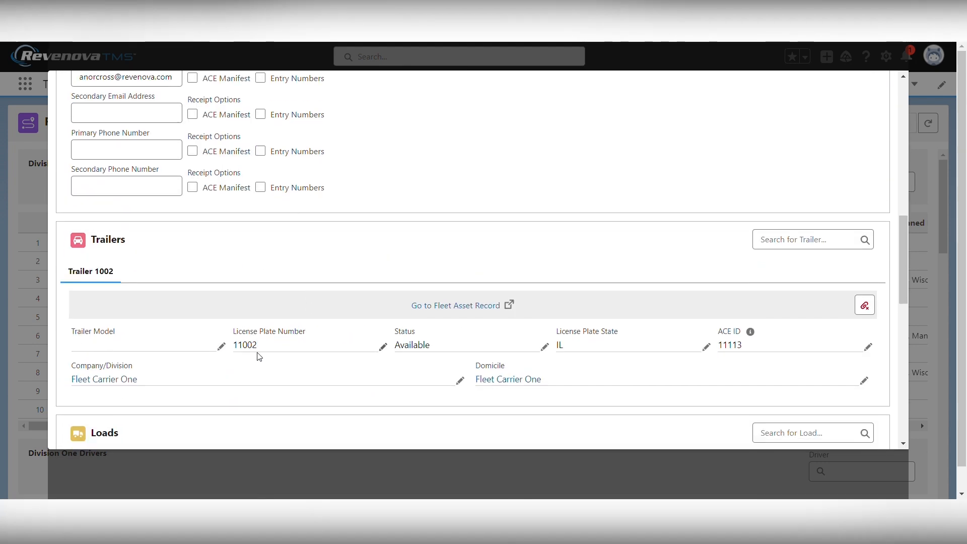
{"action": "scroll", "coordinate": [166, 297], "scroll_direction": "down", "scroll_amount": 4}
{"action": "scroll", "coordinate": [155, 302], "scroll_direction": "down", "scroll_amount": 1}
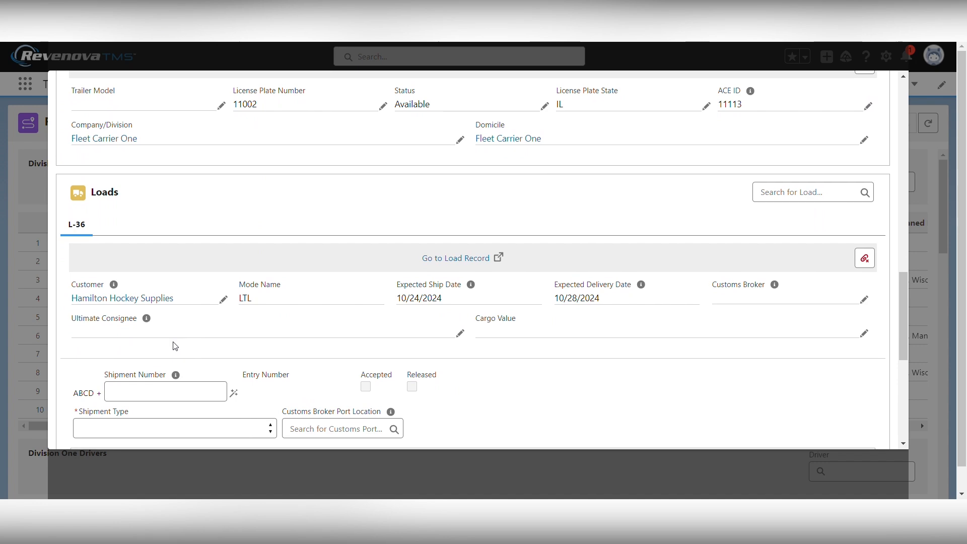
{"action": "scroll", "coordinate": [172, 341], "scroll_direction": "down", "scroll_amount": 5}
{"action": "scroll", "coordinate": [200, 329], "scroll_direction": "down", "scroll_amount": 2}
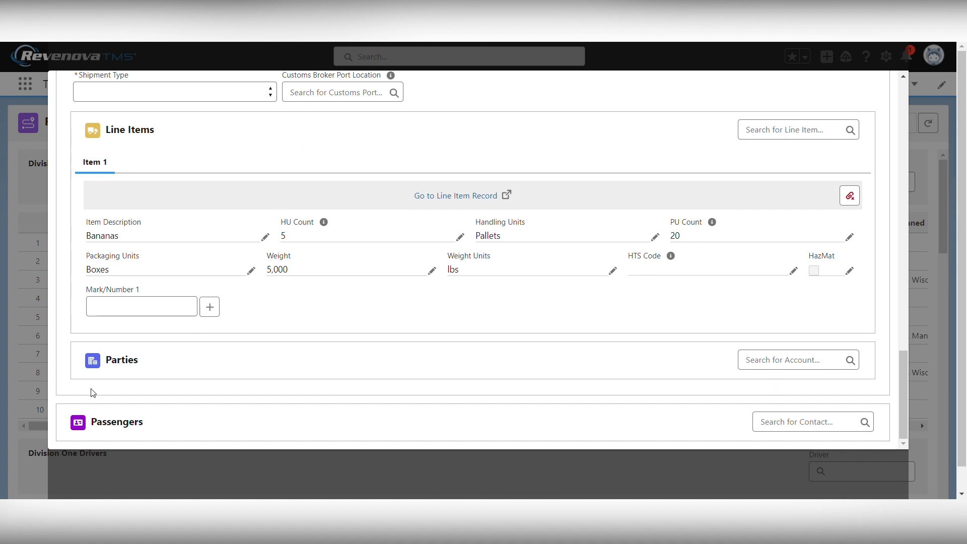
Search for the Canadian contact by name and add them as a manifest passenger
{"action": "left_click", "coordinate": [804, 427]}
{"action": "type", "text": "bruce"}
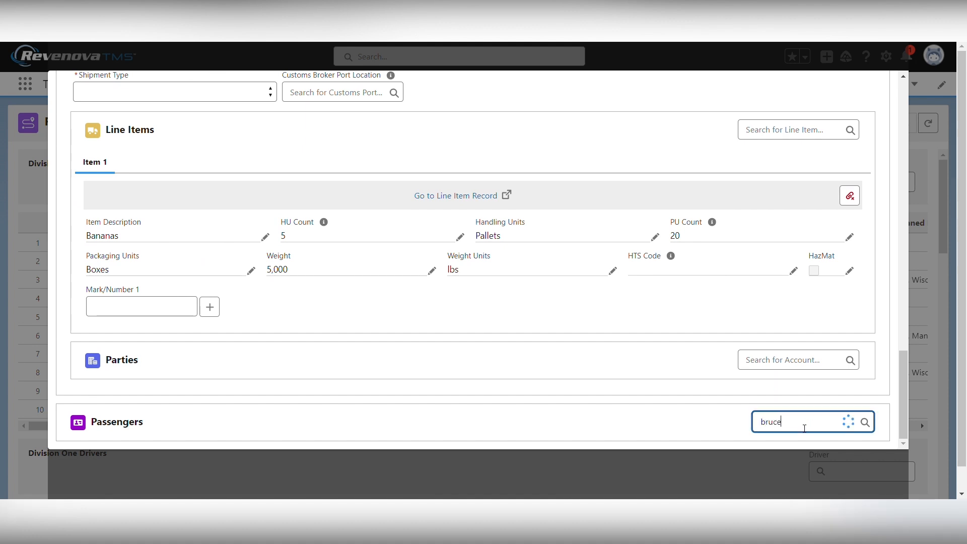
{"action": "left_click", "coordinate": [803, 357]}
{"action": "scroll", "coordinate": [695, 369], "scroll_direction": "down", "scroll_amount": 3}
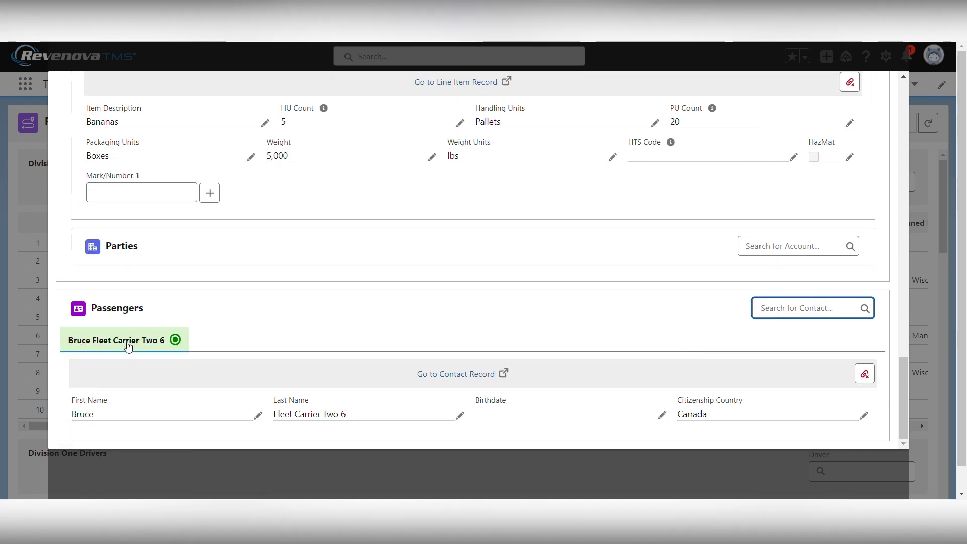
{"action": "left_click", "coordinate": [188, 251]}
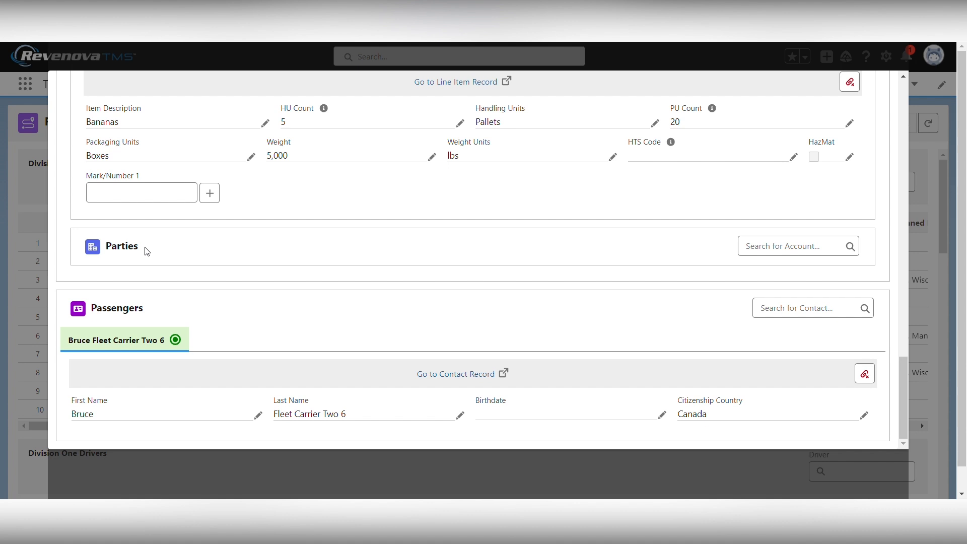
{"action": "scroll", "coordinate": [214, 217], "scroll_direction": "up", "scroll_amount": 1}
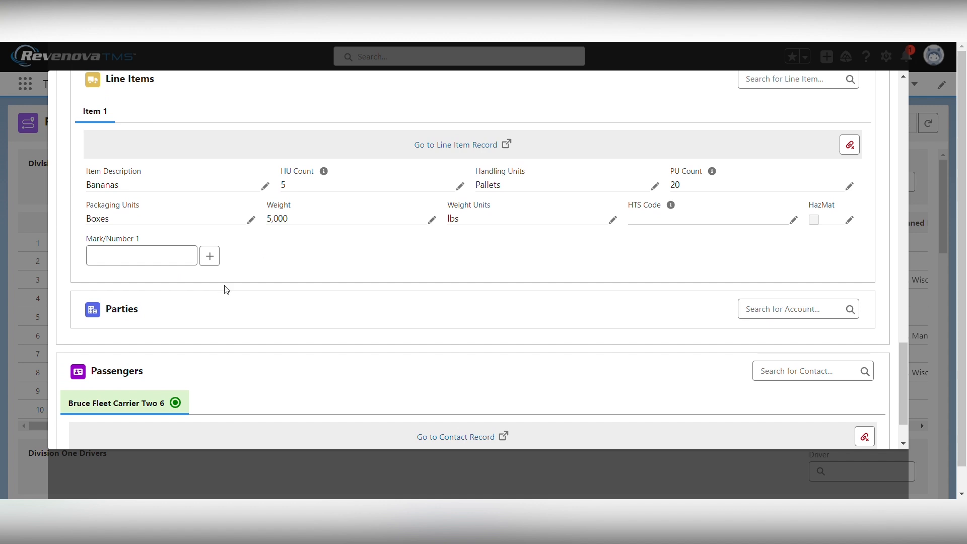
{"action": "scroll", "coordinate": [269, 272], "scroll_direction": "up", "scroll_amount": 10}
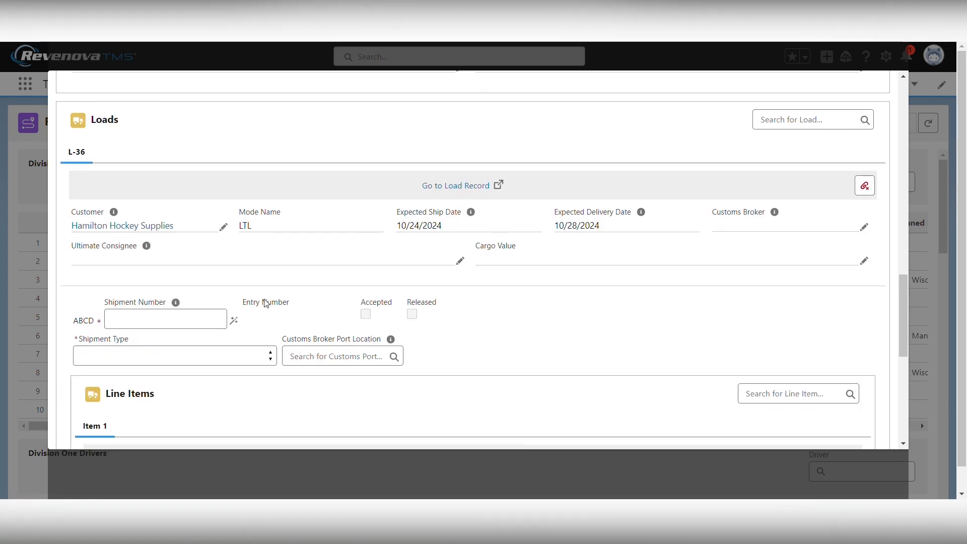
{"action": "scroll", "coordinate": [267, 307], "scroll_direction": "up", "scroll_amount": 15}
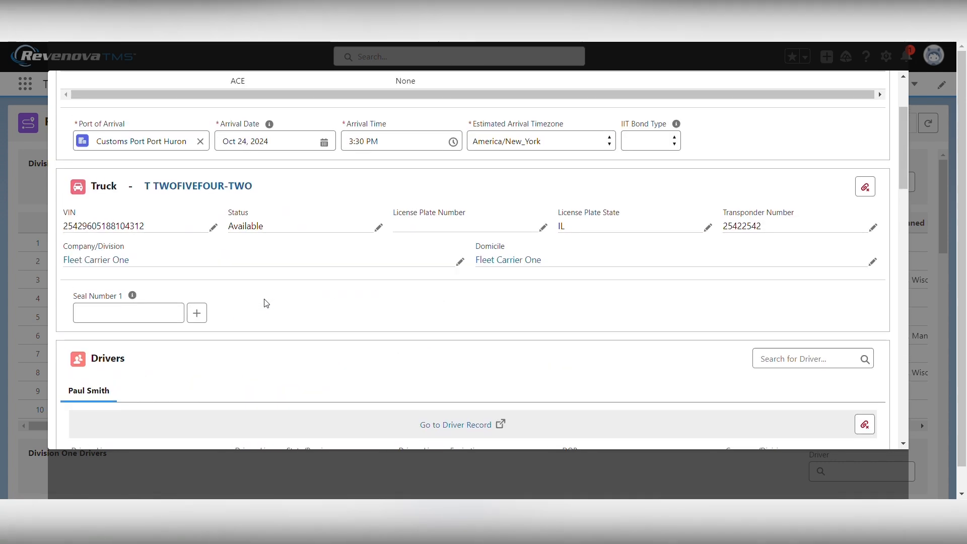
Save the manifest as EManifest-0019 and move to load L-36 in the Loads section
{"action": "left_click", "coordinate": [778, 94]}
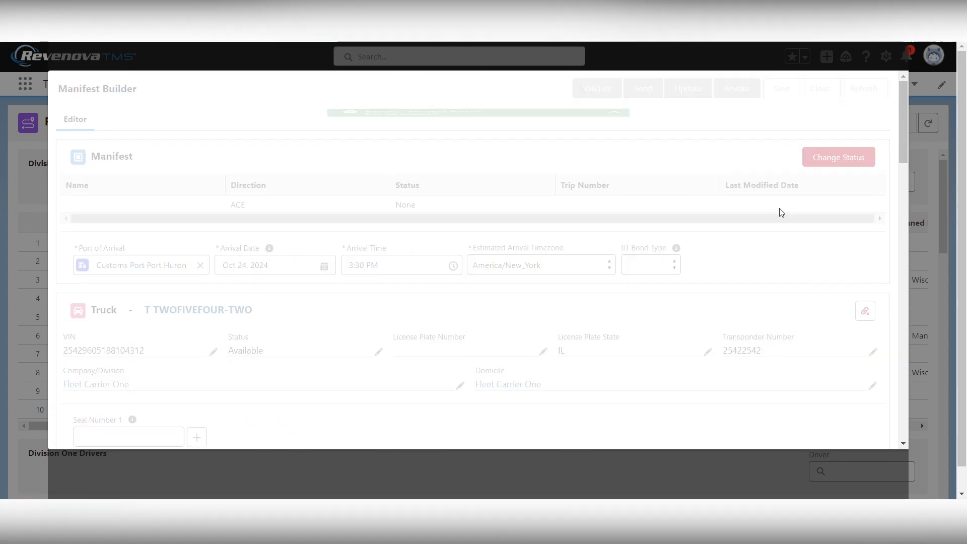
{"action": "left_click", "coordinate": [615, 118]}
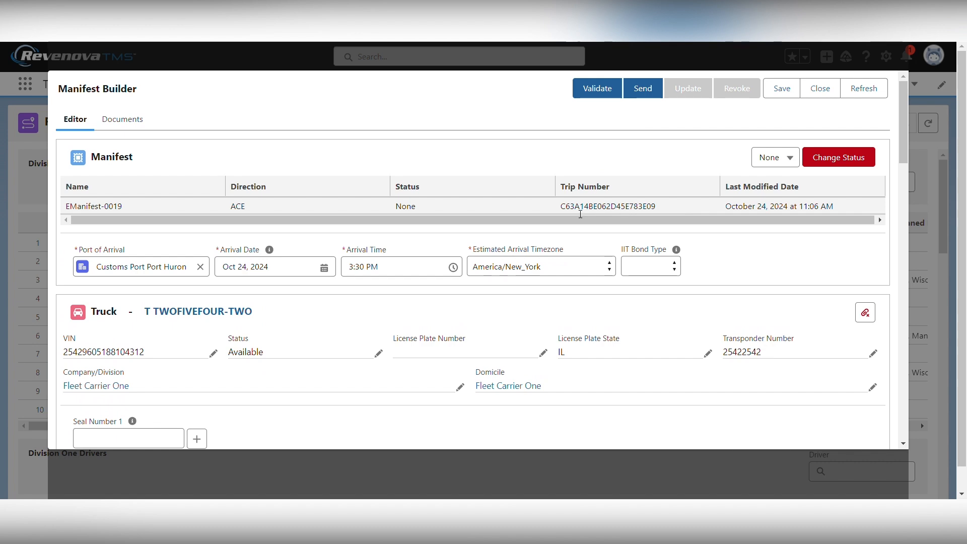
{"action": "scroll", "coordinate": [568, 293], "scroll_direction": "down", "scroll_amount": 15}
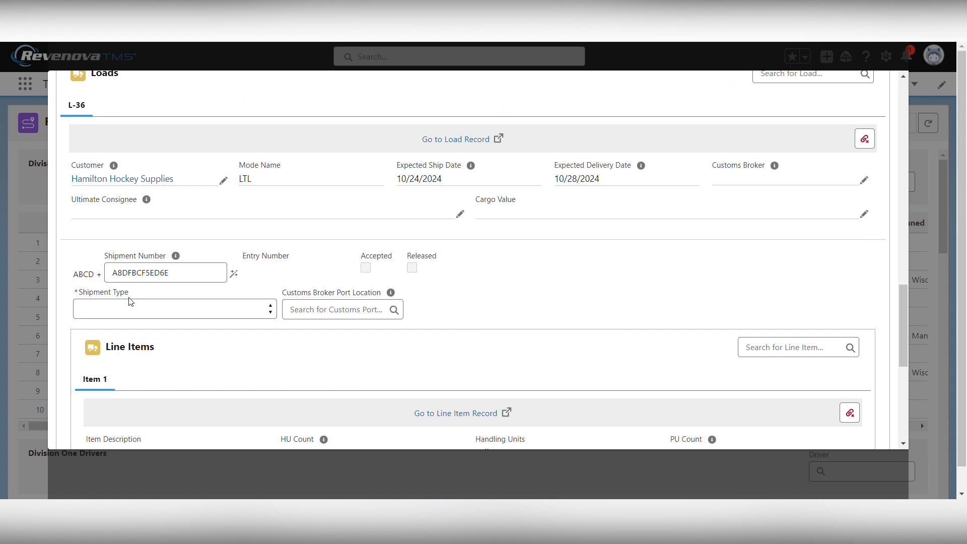
Set load L-36's shipment type to PAPS
{"action": "left_click", "coordinate": [126, 316]}
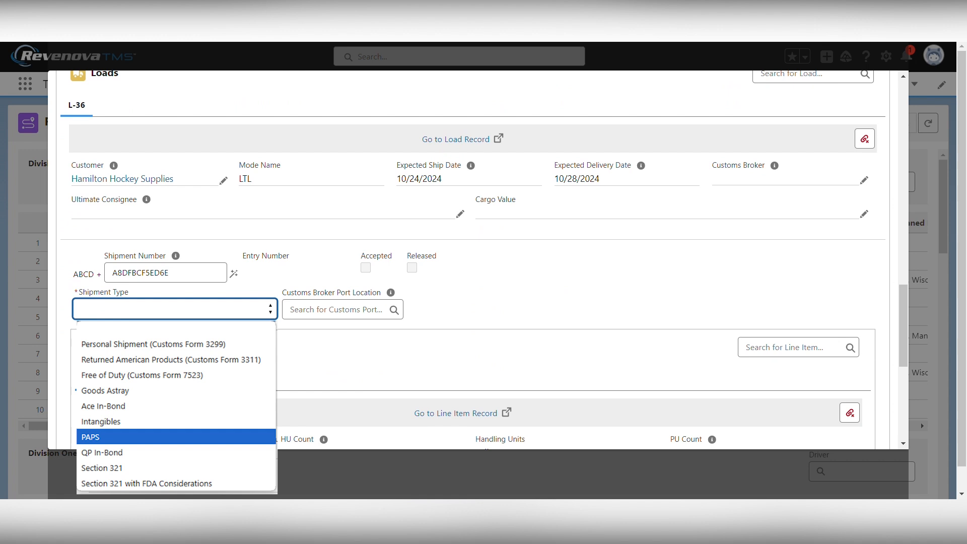
{"action": "left_click", "coordinate": [147, 437]}
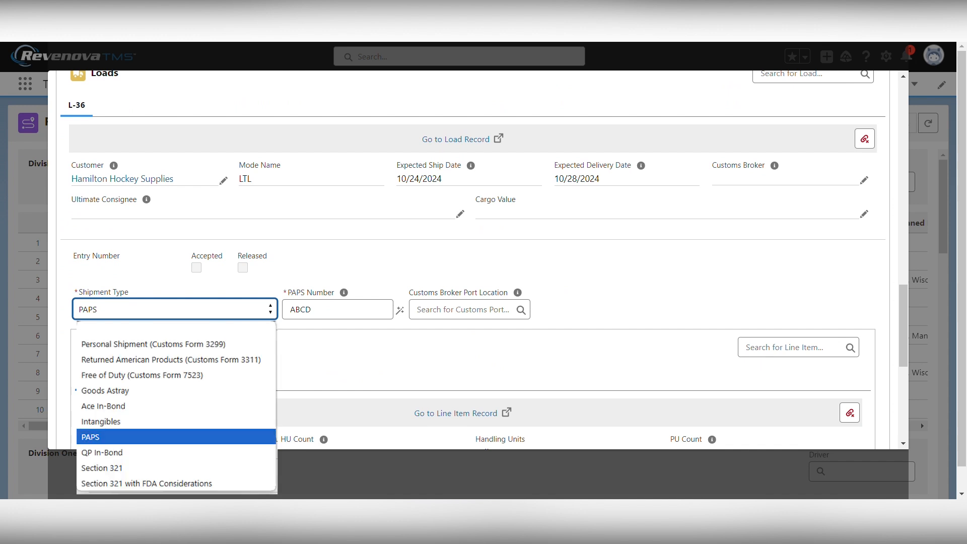
{"action": "left_click", "coordinate": [141, 405]}
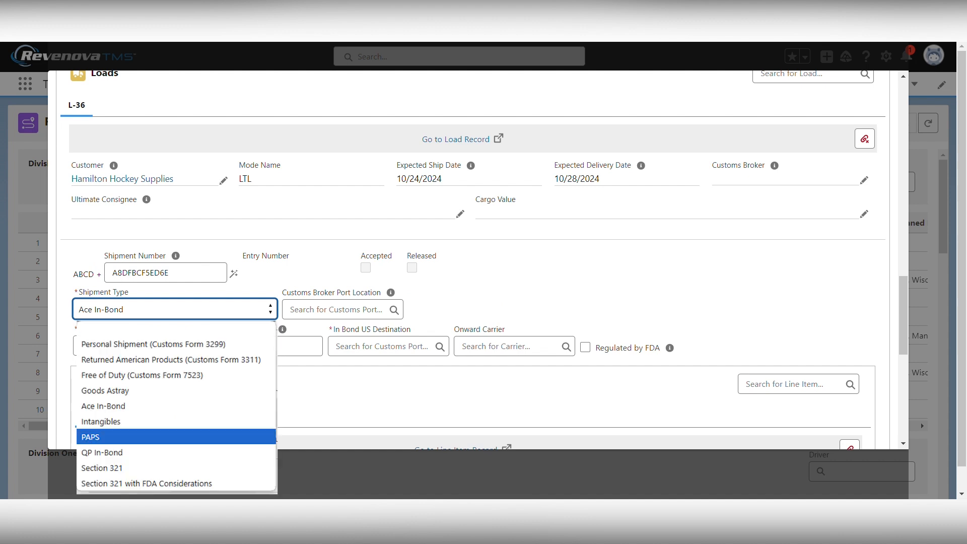
{"action": "key", "text": "Return"}
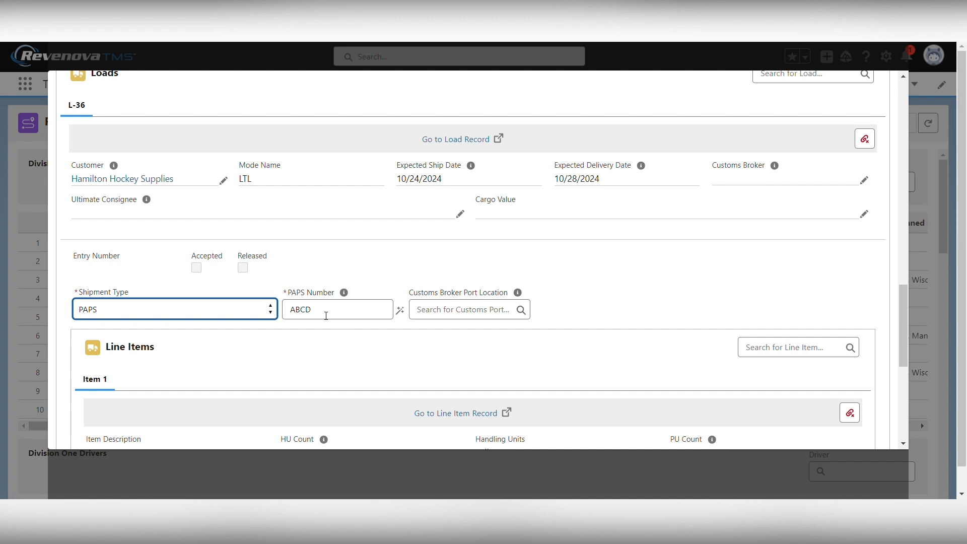
Auto-generate the PAPS number ABCD975FFFFB5E for load L-36
{"action": "left_click", "coordinate": [326, 315]}
{"action": "type", "text": "84684311"}
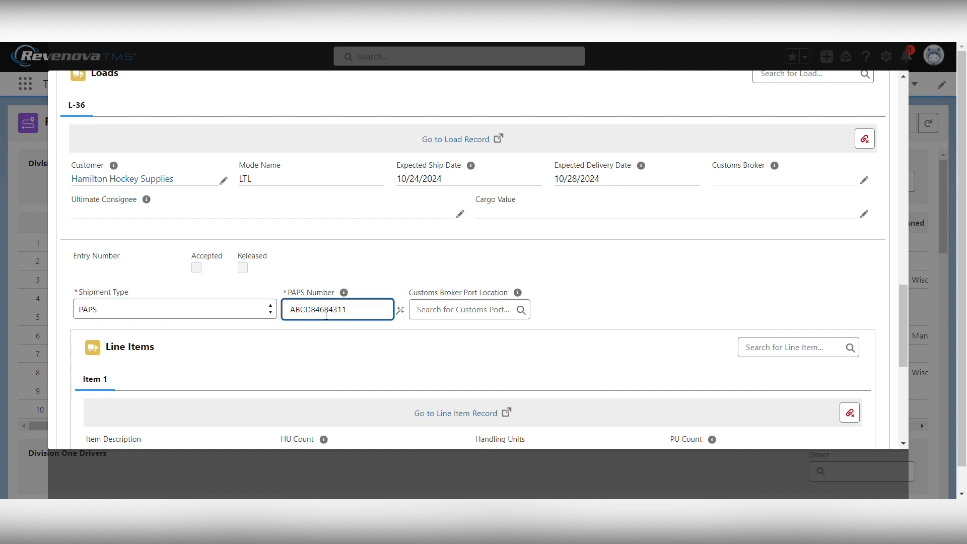
{"action": "key", "text": "BackSpace"}
{"action": "key", "text": "BackSpace"}
{"action": "key", "text": "BackSpace"}
{"action": "key", "text": "BackSpace"}
{"action": "key", "text": "BackSpace"}
{"action": "key", "text": "BackSpace"}
{"action": "key", "text": "BackSpace"}
{"action": "key", "text": "BackSpace"}
{"action": "type", "text": "8946"}
{"action": "key", "text": "BackSpace"}
{"action": "key", "text": "BackSpace"}
{"action": "key", "text": "BackSpace"}
{"action": "key", "text": "BackSpace"}
{"action": "left_click", "coordinate": [403, 310]}
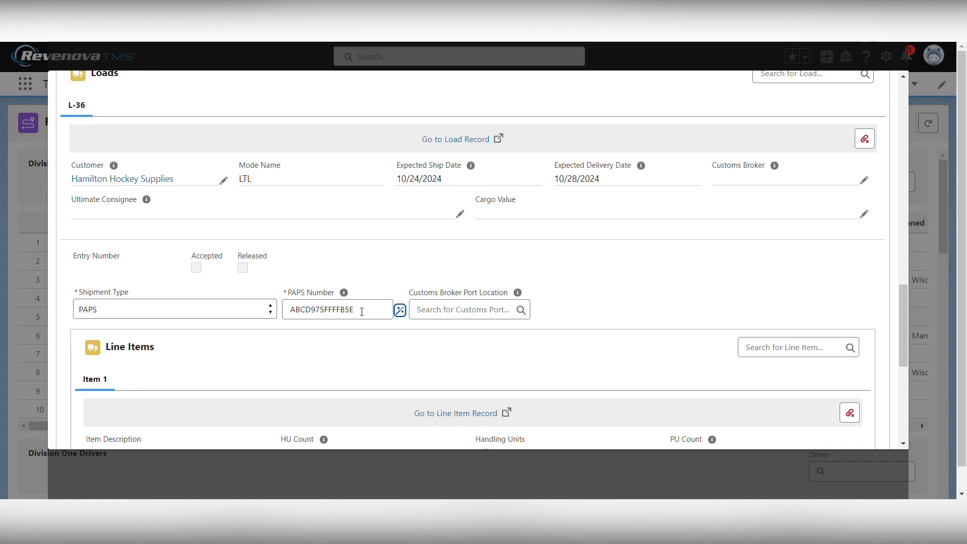
{"action": "left_click", "coordinate": [584, 292]}
Save EManifest-0019 and submit it for validation, queuing the create request
{"action": "scroll", "coordinate": [574, 325], "scroll_direction": "up", "scroll_amount": 10}
{"action": "scroll", "coordinate": [575, 320], "scroll_direction": "up", "scroll_amount": 10}
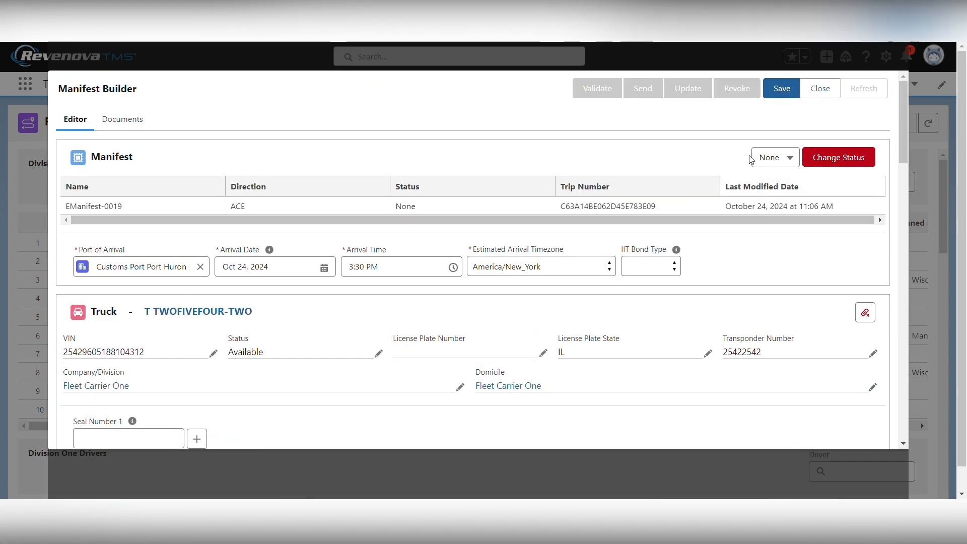
{"action": "left_click", "coordinate": [781, 89]}
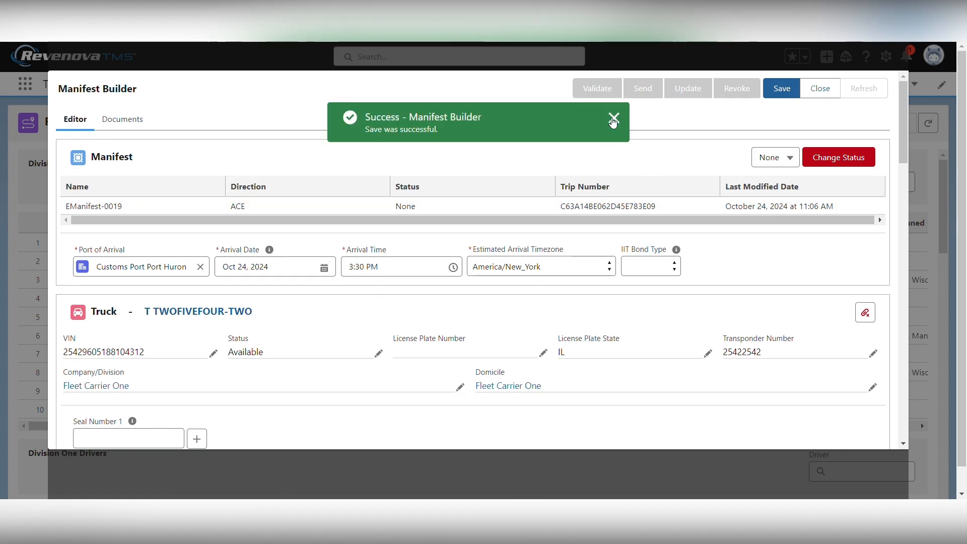
{"action": "left_click", "coordinate": [613, 119]}
{"action": "left_click", "coordinate": [596, 90]}
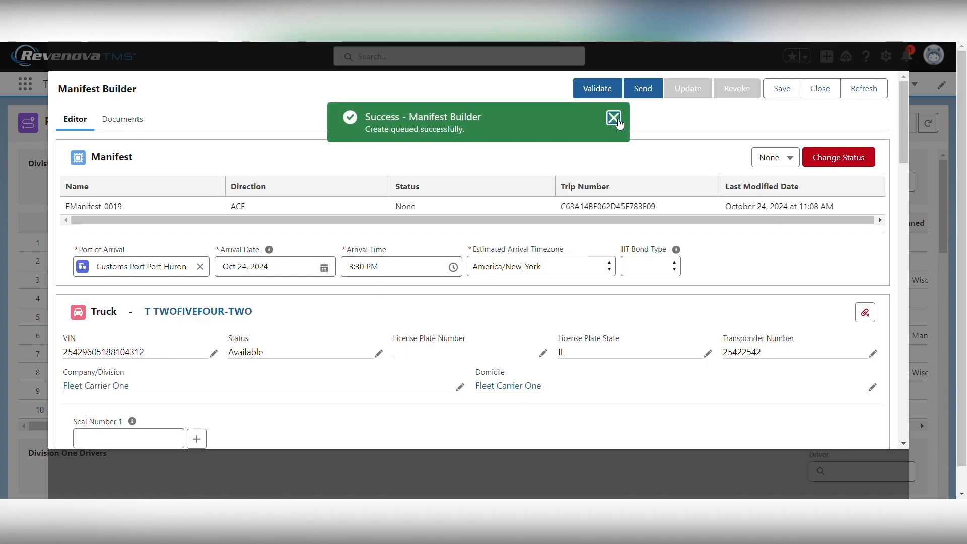
{"action": "left_click", "coordinate": [612, 119]}
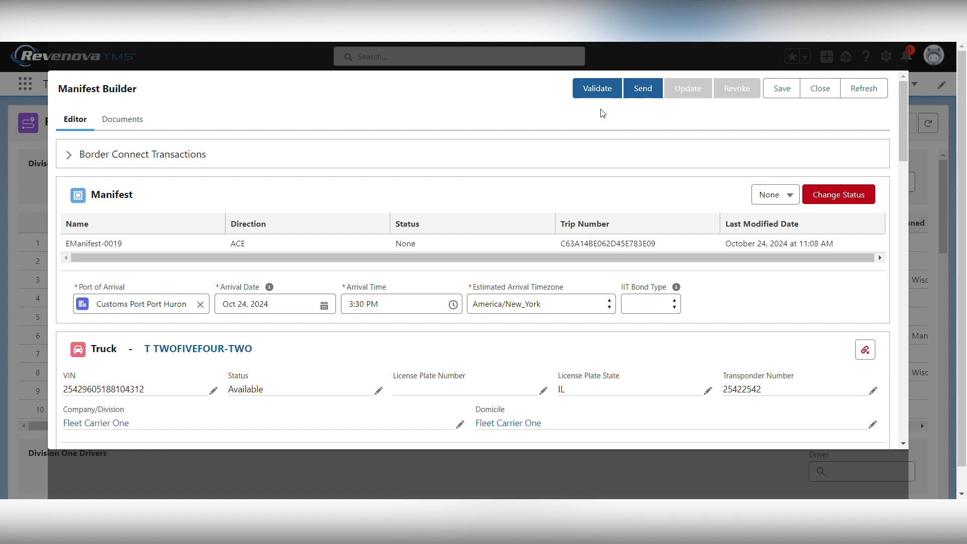
Refresh the Border Connect transactions to reveal the Invalidated status and missing license plate error
{"action": "left_click", "coordinate": [71, 157]}
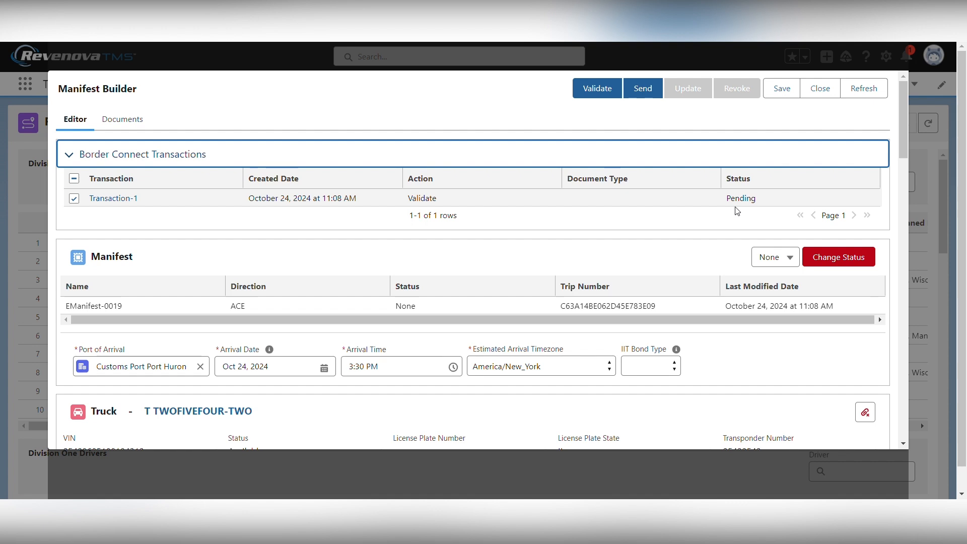
{"action": "left_click", "coordinate": [863, 89]}
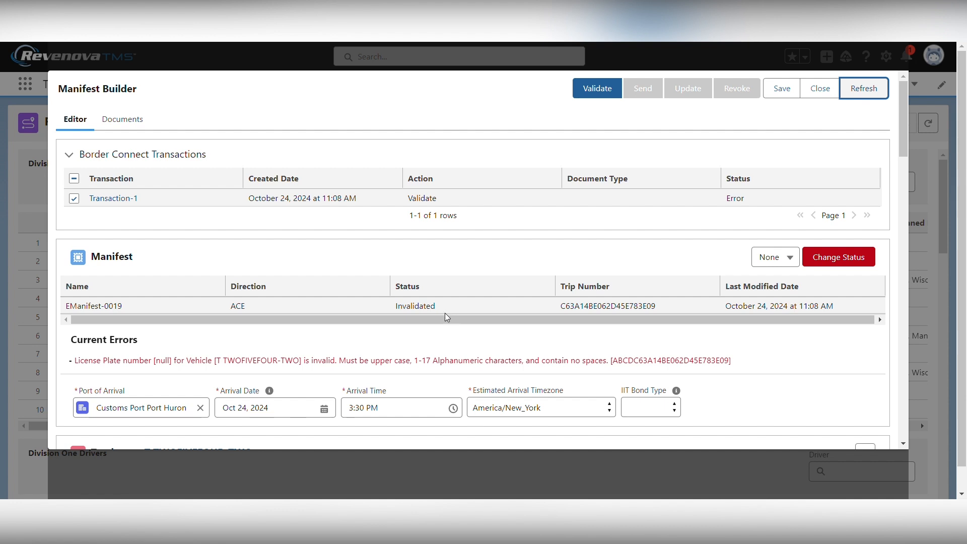
Save license plate number LPN2542 on truck T TWOFIVEFOUR-TWO
{"action": "scroll", "coordinate": [442, 315], "scroll_direction": "down", "scroll_amount": 1}
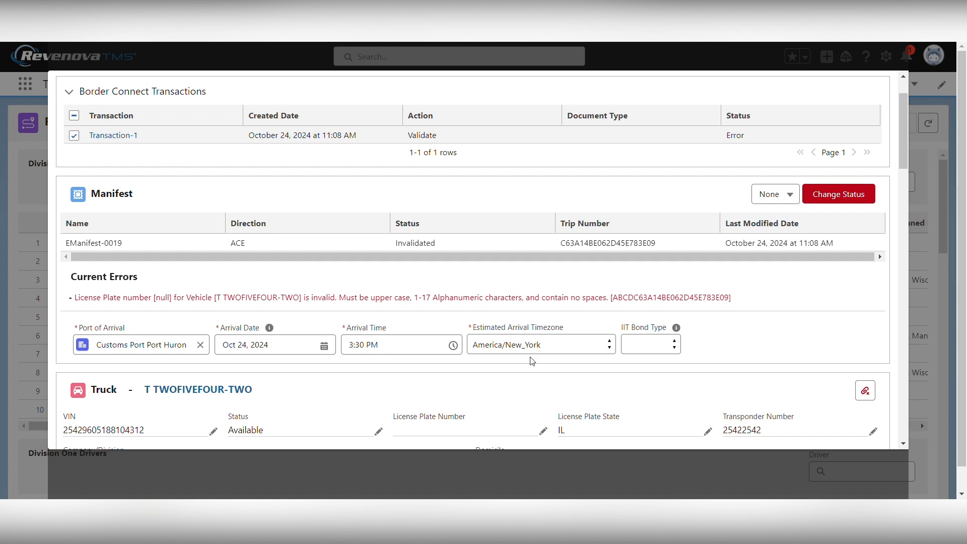
{"action": "scroll", "coordinate": [230, 317], "scroll_direction": "down", "scroll_amount": 1}
{"action": "scroll", "coordinate": [230, 318], "scroll_direction": "down", "scroll_amount": 5}
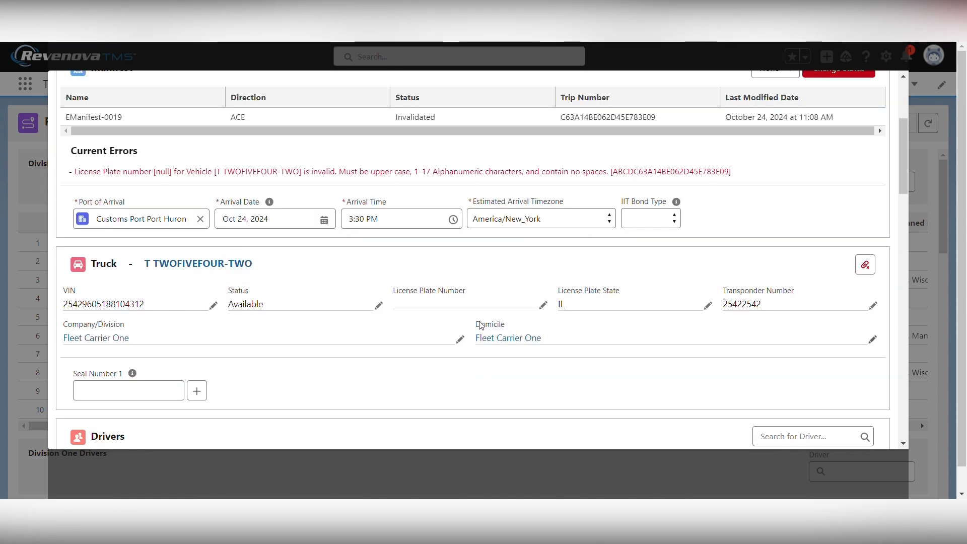
{"action": "left_click", "coordinate": [542, 305]}
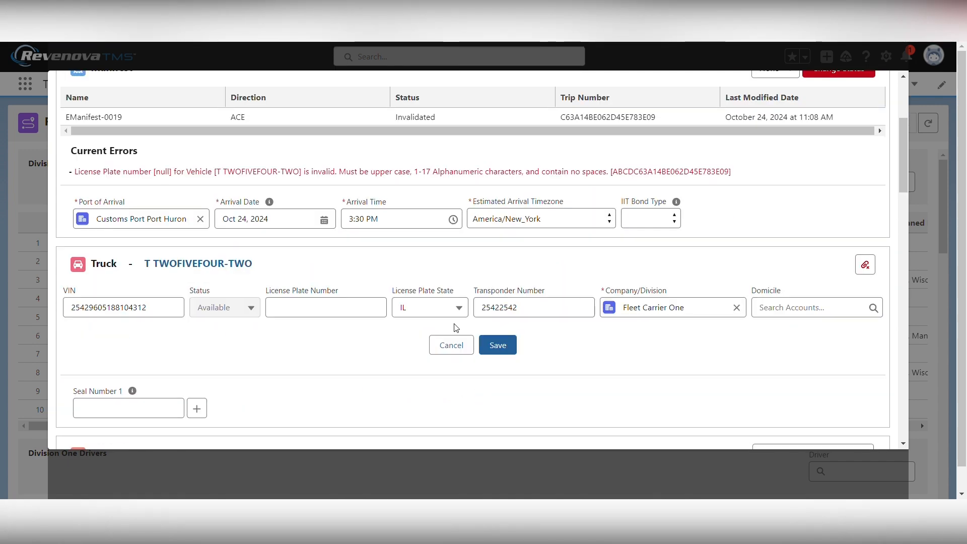
{"action": "left_click", "coordinate": [301, 320]}
{"action": "type", "text": "LPN2542"}
{"action": "left_click", "coordinate": [501, 347]}
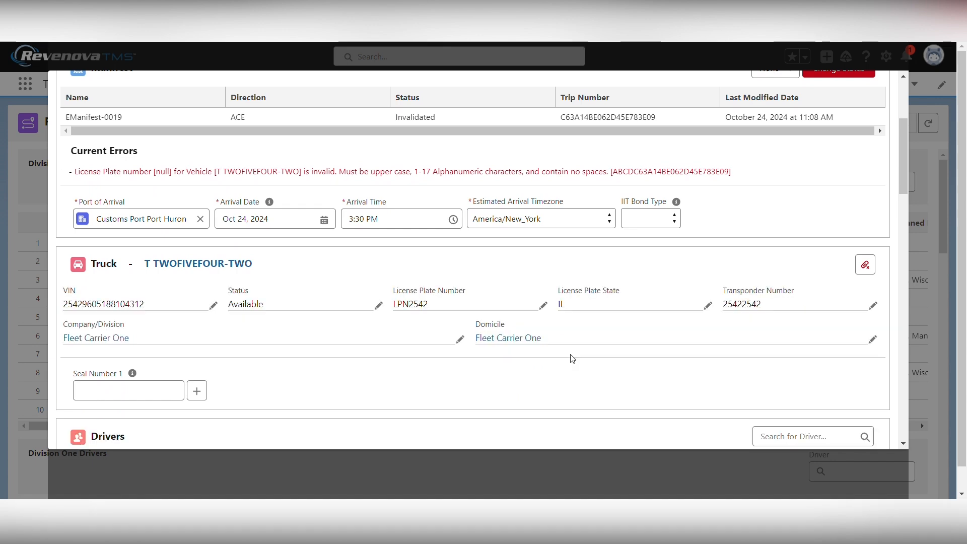
{"action": "scroll", "coordinate": [572, 359], "scroll_direction": "up", "scroll_amount": 5}
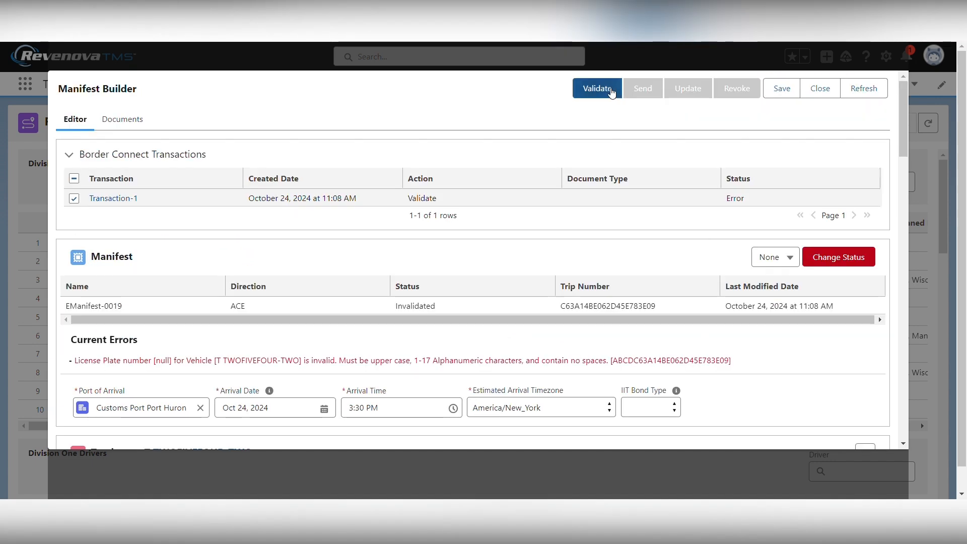
Revalidate EManifest-0019 and refresh until Transaction-2 shows Success and the manifest is Validated
{"action": "left_click", "coordinate": [780, 88]}
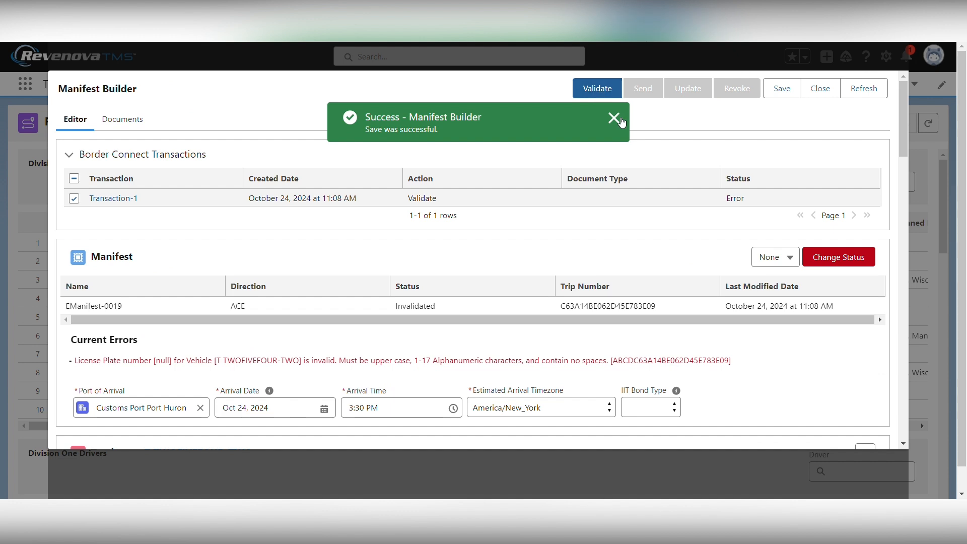
{"action": "left_click", "coordinate": [614, 118]}
{"action": "left_click", "coordinate": [613, 118]}
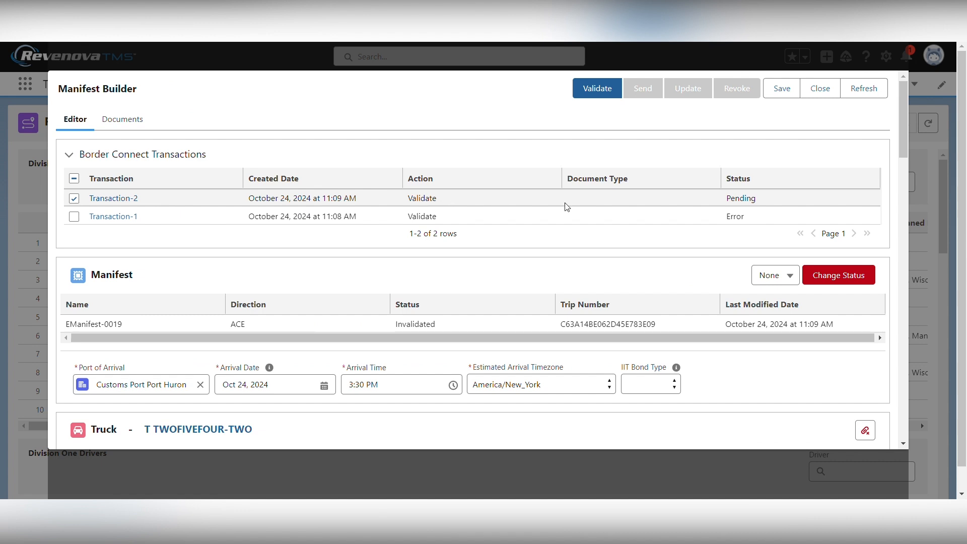
{"action": "left_click", "coordinate": [864, 89]}
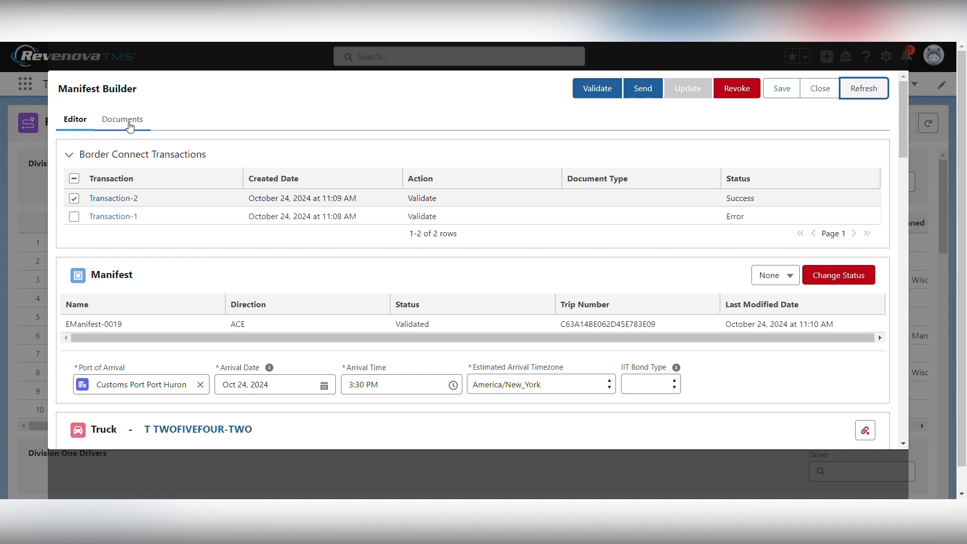
Submit an ACE Manifest Cover Sheet - Detailed document request, listed as pending Transaction-3
{"action": "left_click", "coordinate": [122, 121]}
{"action": "left_click", "coordinate": [123, 272]}
{"action": "left_click", "coordinate": [123, 272]}
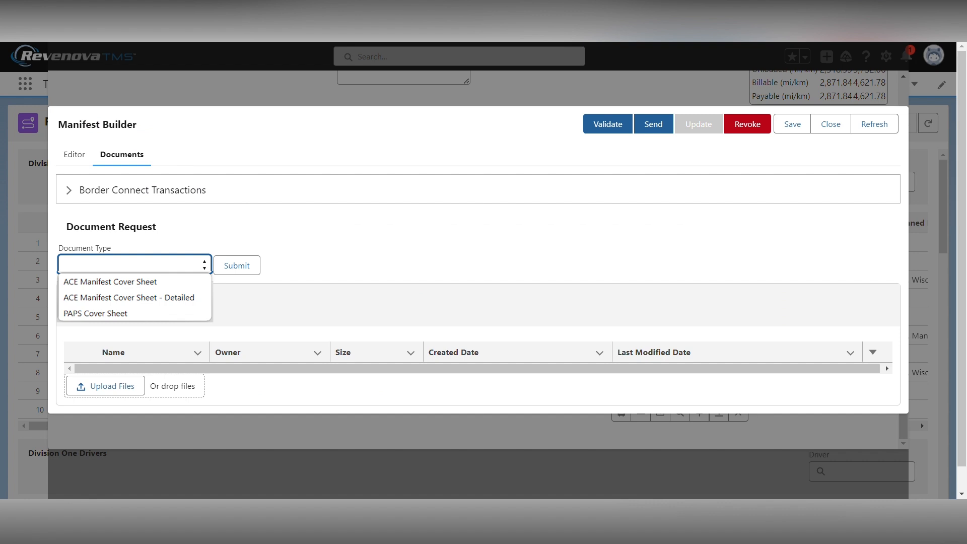
{"action": "left_click", "coordinate": [118, 297]}
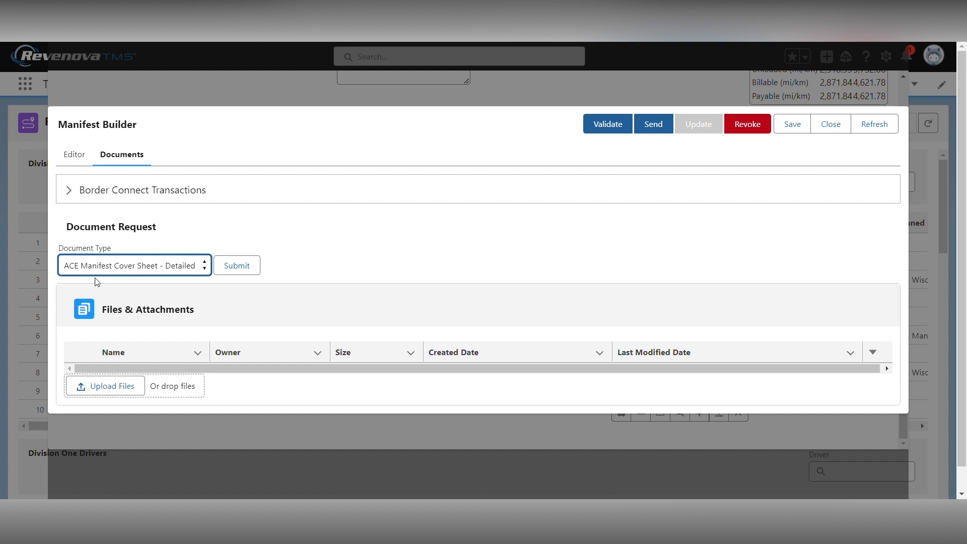
{"action": "left_click", "coordinate": [239, 266]}
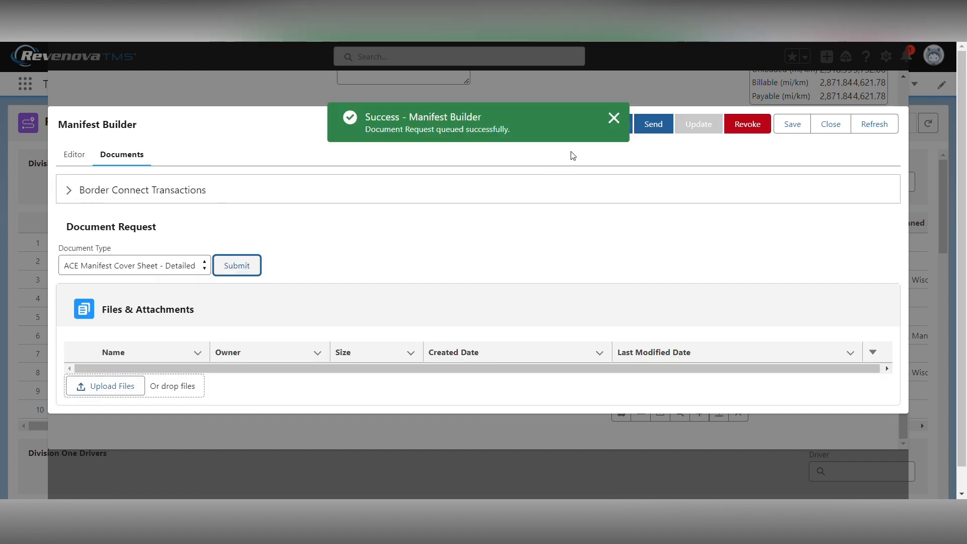
{"action": "left_click", "coordinate": [615, 120]}
{"action": "left_click", "coordinate": [71, 190]}
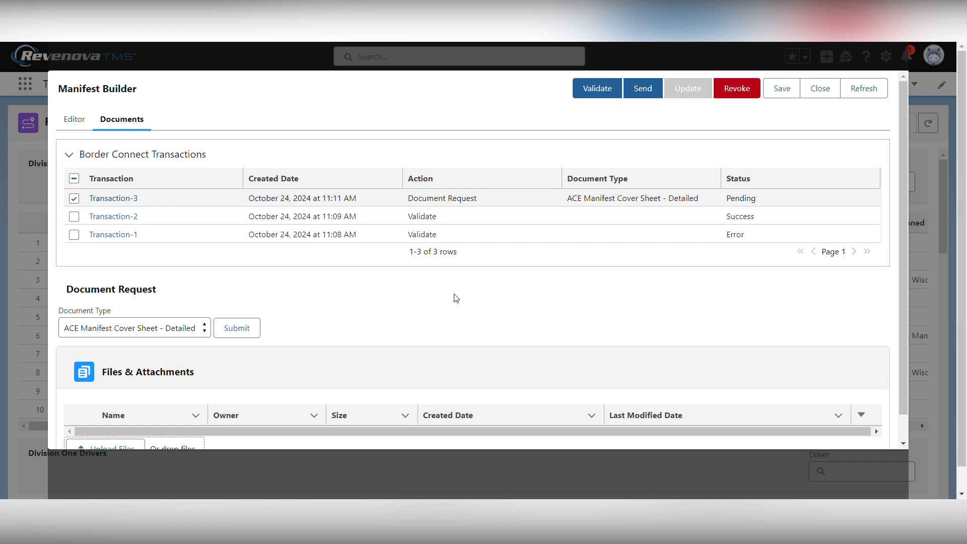
Refresh the manifest and preview the generated ACE eManifest cover sheet PDF
{"action": "left_click", "coordinate": [871, 89]}
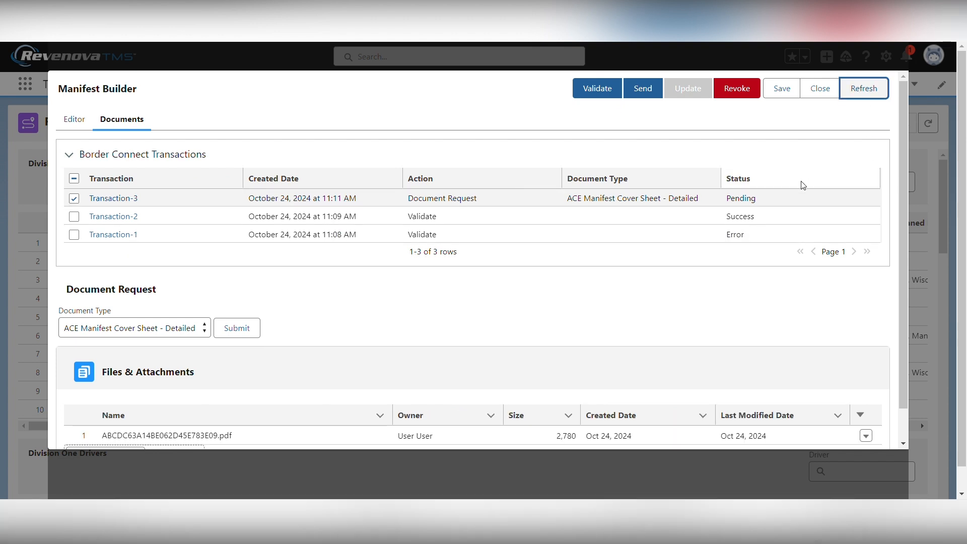
{"action": "scroll", "coordinate": [599, 332], "scroll_direction": "down", "scroll_amount": 1}
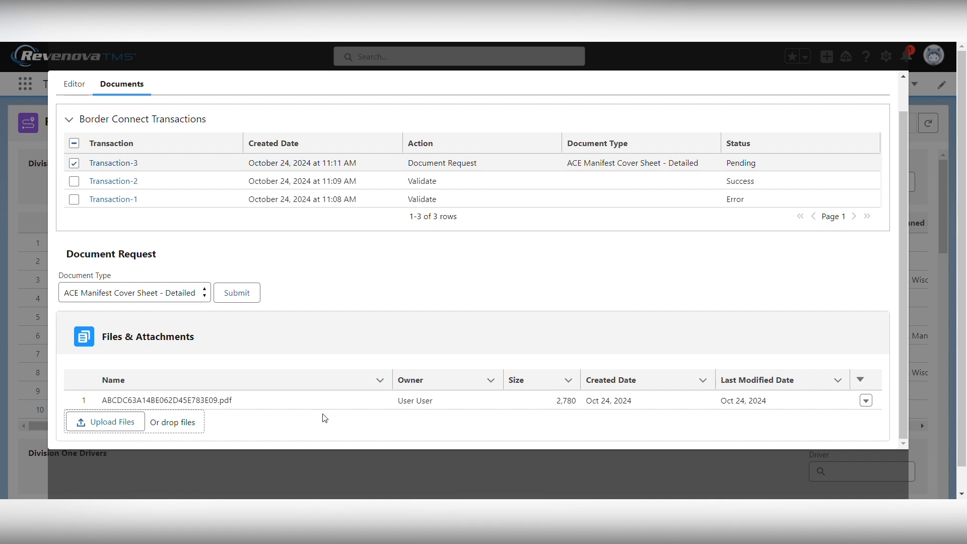
{"action": "left_click", "coordinate": [866, 405]}
{"action": "left_click", "coordinate": [830, 374]}
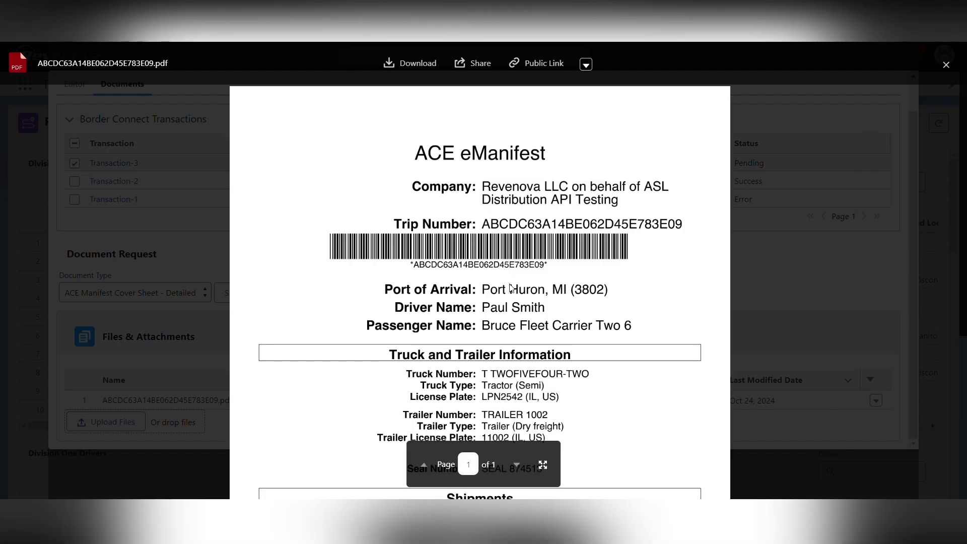
{"action": "scroll", "coordinate": [510, 288], "scroll_direction": "down", "scroll_amount": 1}
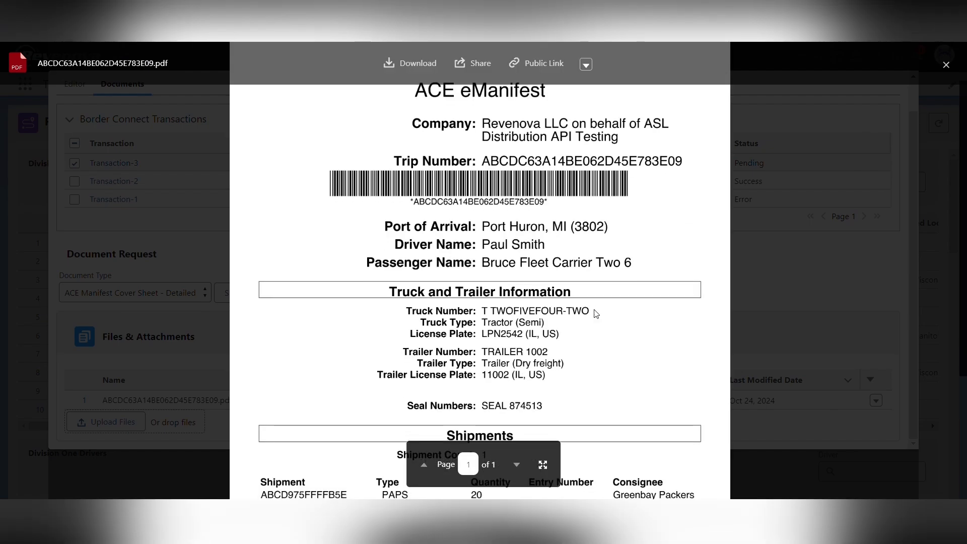
{"action": "scroll", "coordinate": [599, 320], "scroll_direction": "down", "scroll_amount": 3}
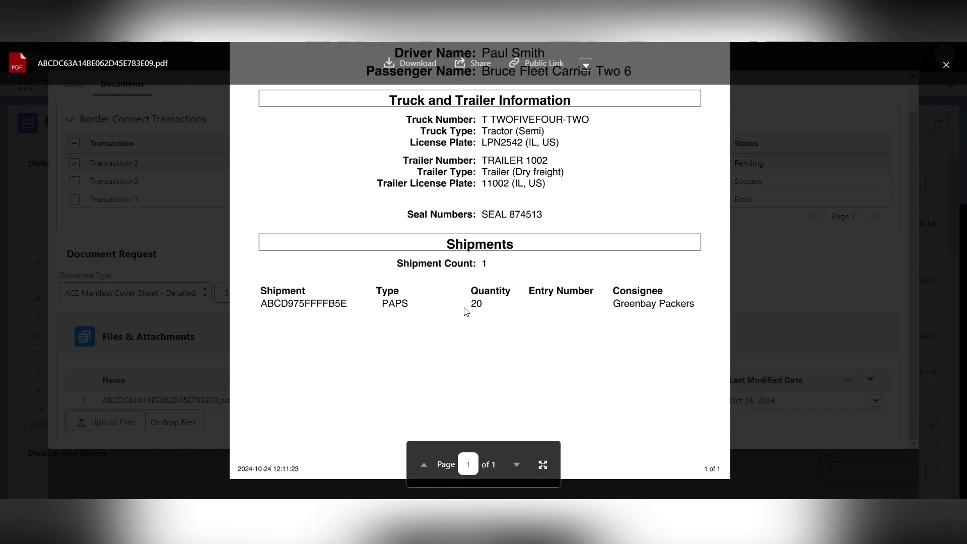
{"action": "scroll", "coordinate": [465, 312], "scroll_direction": "up", "scroll_amount": 3}
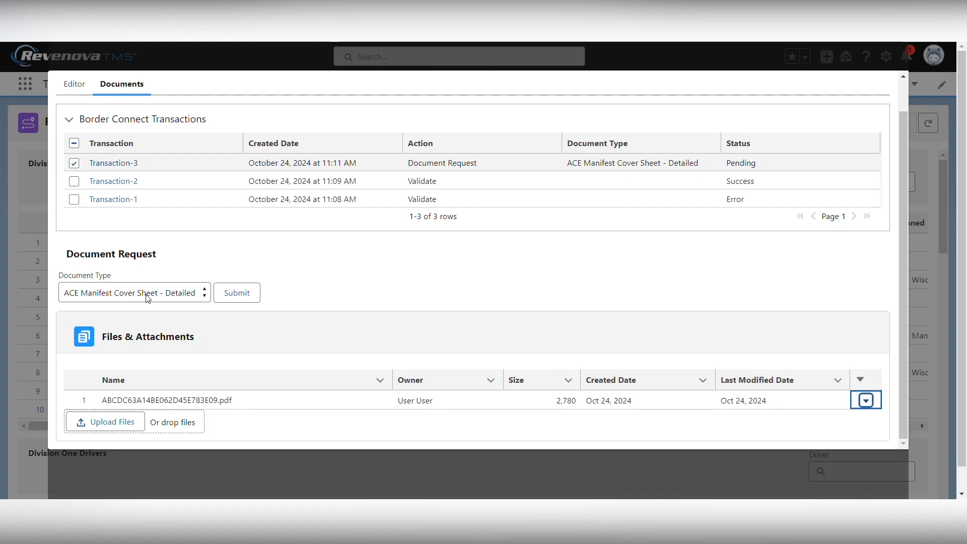
{"action": "left_click", "coordinate": [147, 294]}
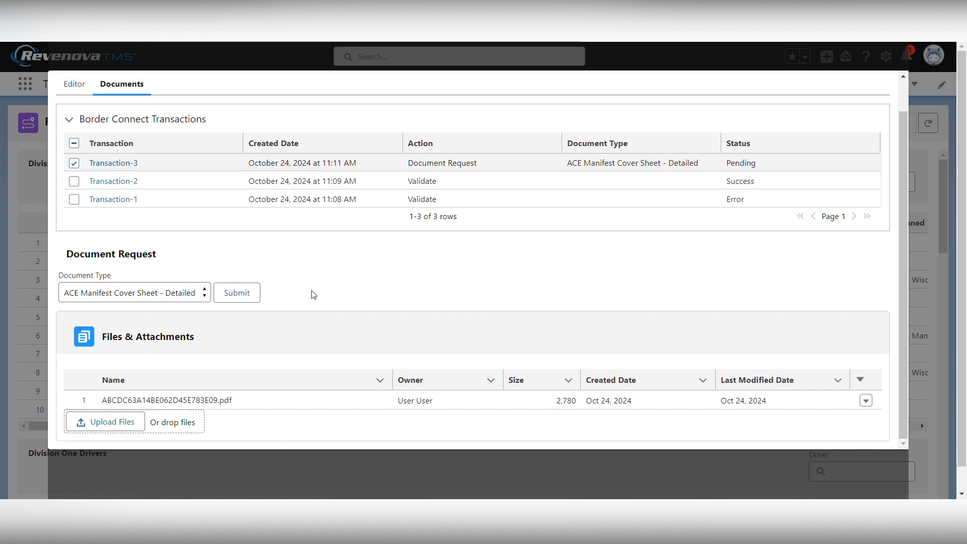
Return to the manifest editor and select the Trip Number for copying
{"action": "scroll", "coordinate": [310, 297], "scroll_direction": "up", "scroll_amount": 2}
{"action": "left_click", "coordinate": [75, 119]}
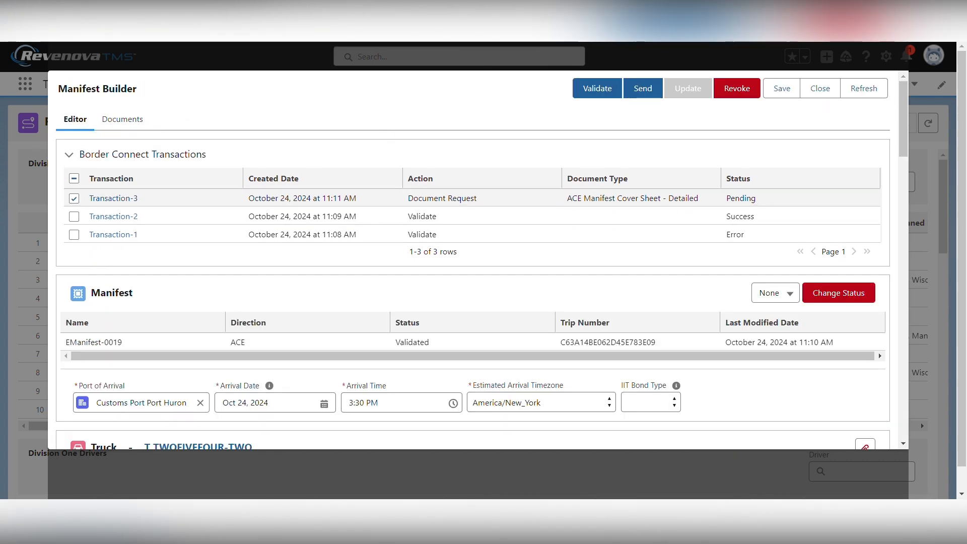
{"action": "scroll", "coordinate": [660, 259], "scroll_direction": "down", "scroll_amount": 3}
{"action": "left_click_drag", "start_coordinate": [656, 216], "coordinate": [558, 216]}
{"action": "key", "text": "ctrl+c"}
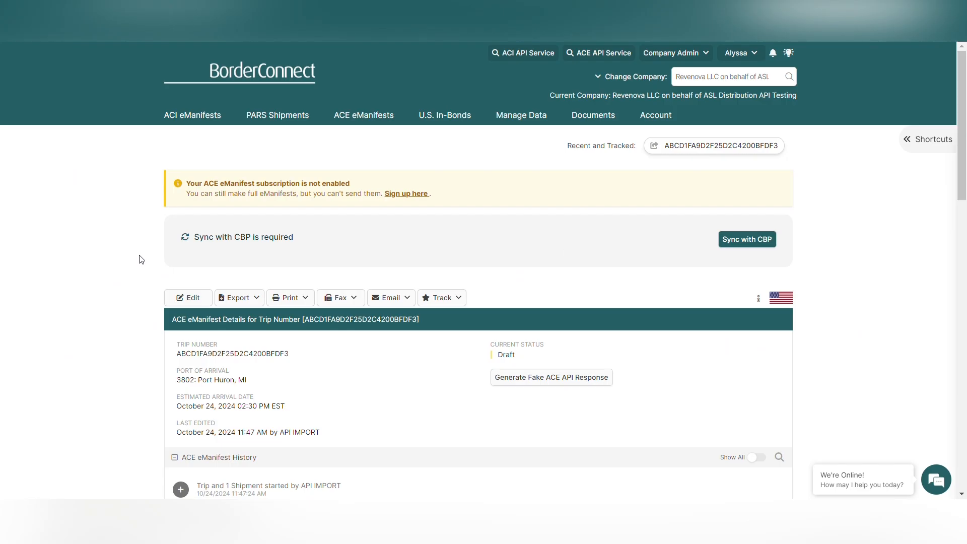
Search BorderConnect's ACE eManifests for trip ABCDC63A14BE062D45E783E09
{"action": "mouse_move", "coordinate": [375, 113]}
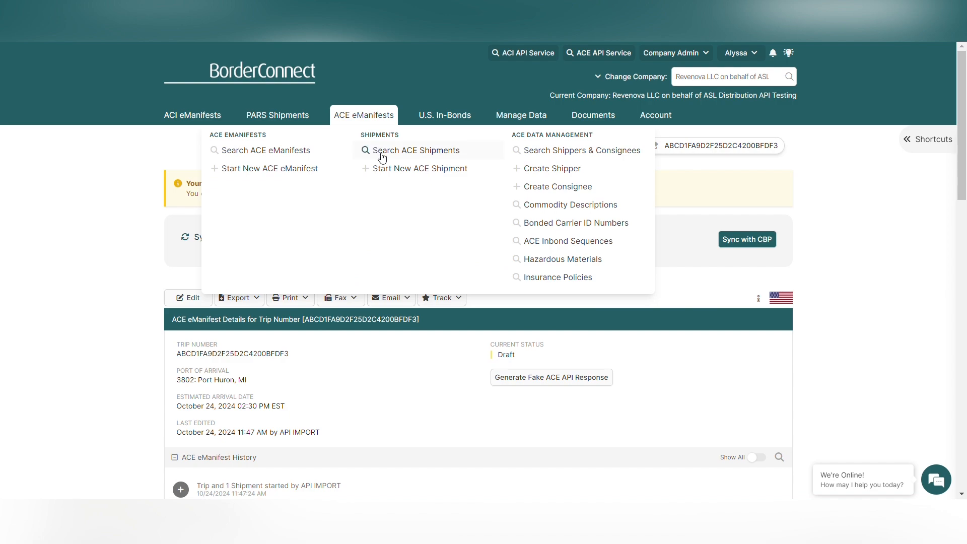
{"action": "left_click", "coordinate": [293, 151]}
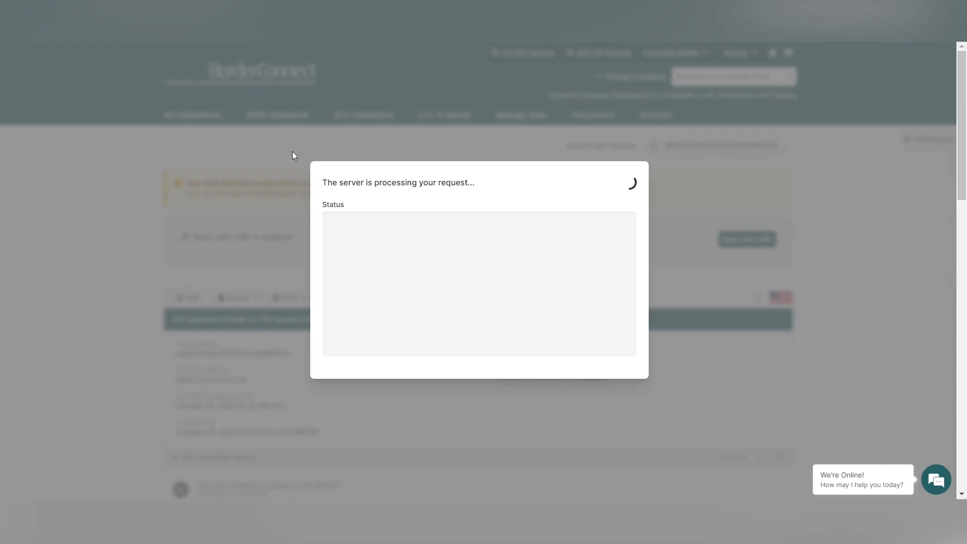
{"action": "scroll", "coordinate": [392, 270], "scroll_direction": "down", "scroll_amount": 1}
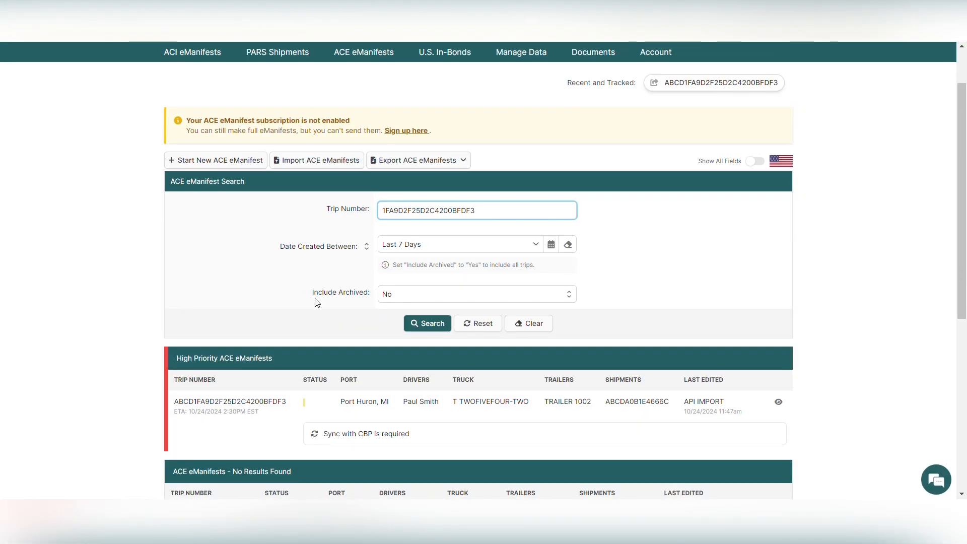
{"action": "left_click_drag", "start_coordinate": [473, 212], "coordinate": [259, 215]}
{"action": "key", "text": "ctrl+v"}
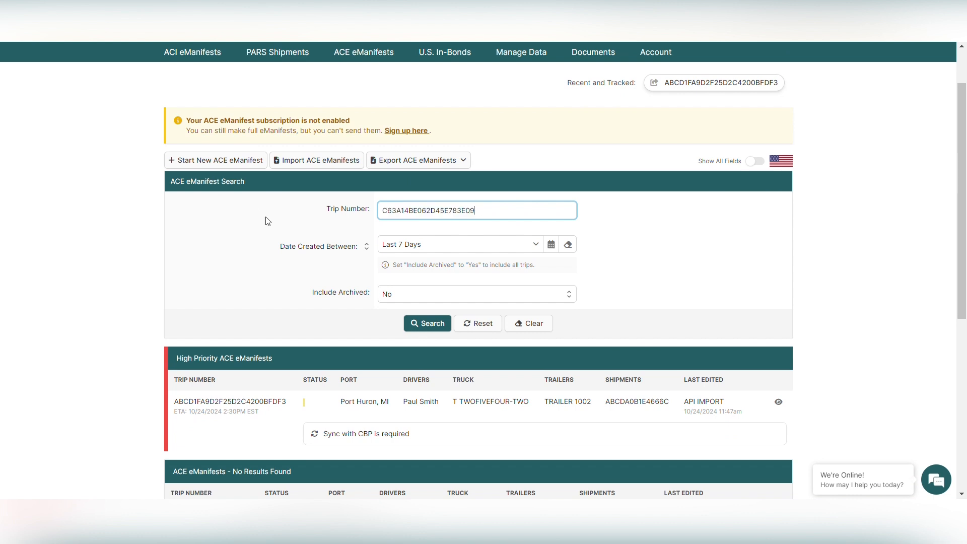
{"action": "left_click", "coordinate": [428, 324]}
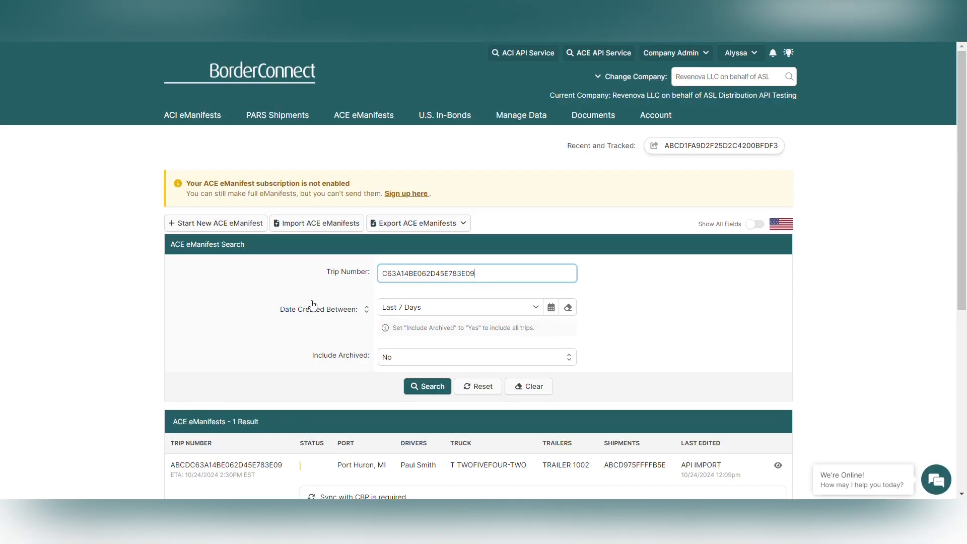
Open the found trip's eManifest details and start a fake ACE API response
{"action": "scroll", "coordinate": [312, 304], "scroll_direction": "down", "scroll_amount": 3}
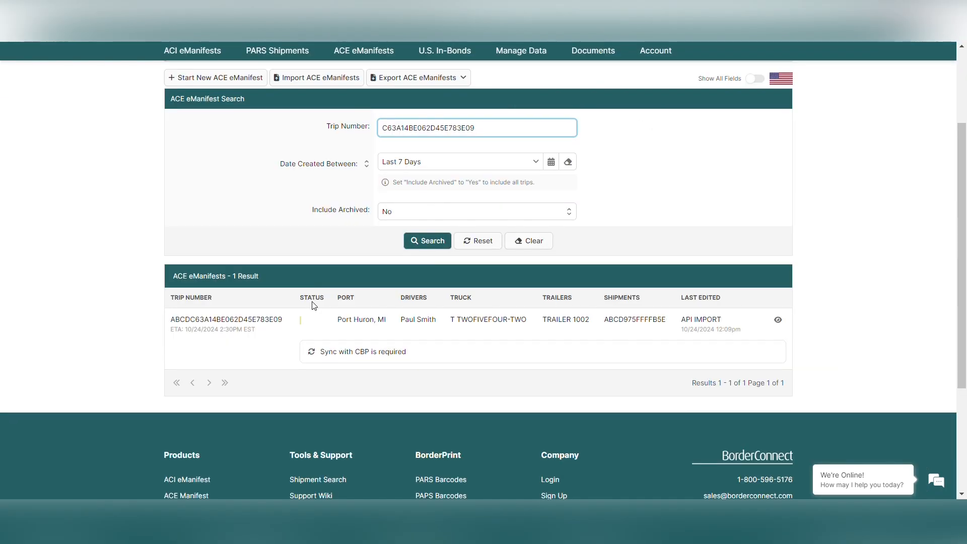
{"action": "left_click", "coordinate": [236, 330]}
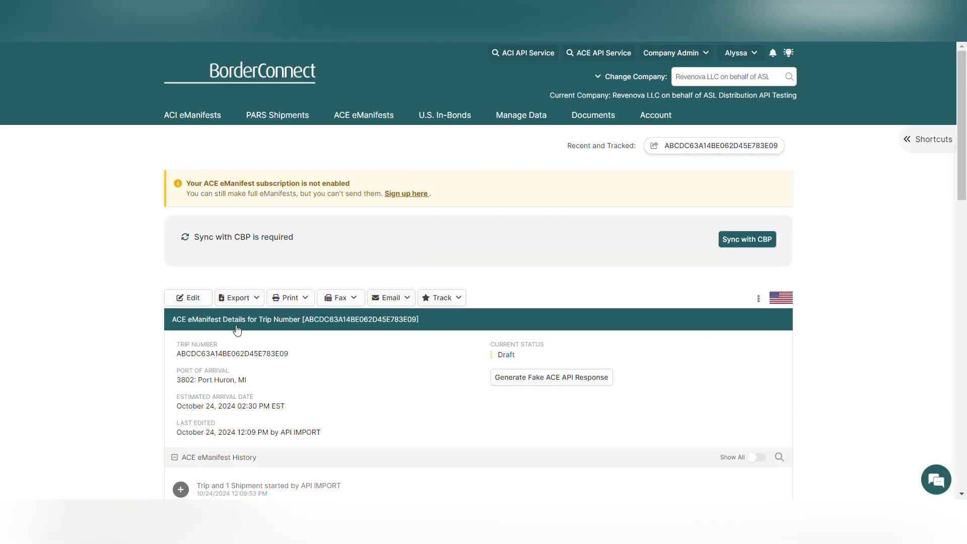
{"action": "scroll", "coordinate": [316, 348], "scroll_direction": "down", "scroll_amount": 3}
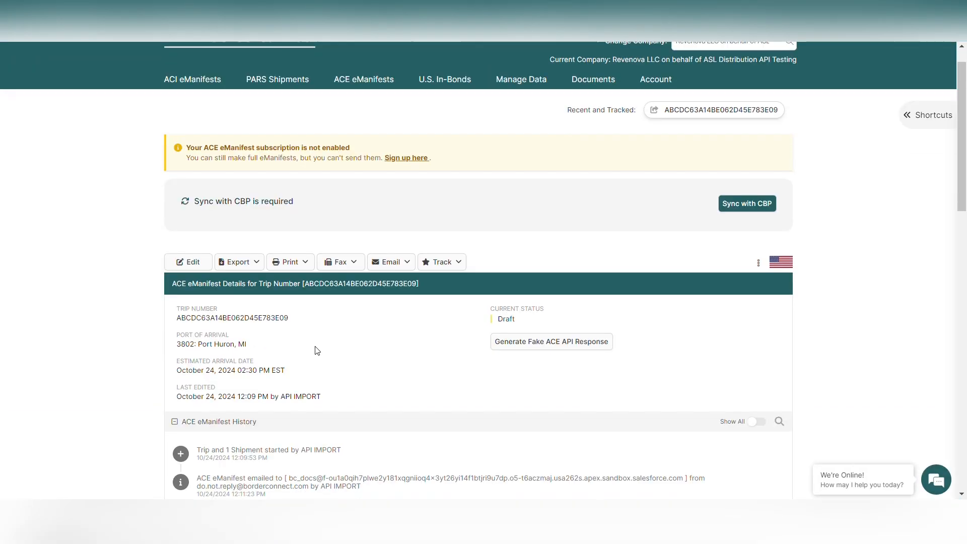
{"action": "left_click", "coordinate": [561, 237]}
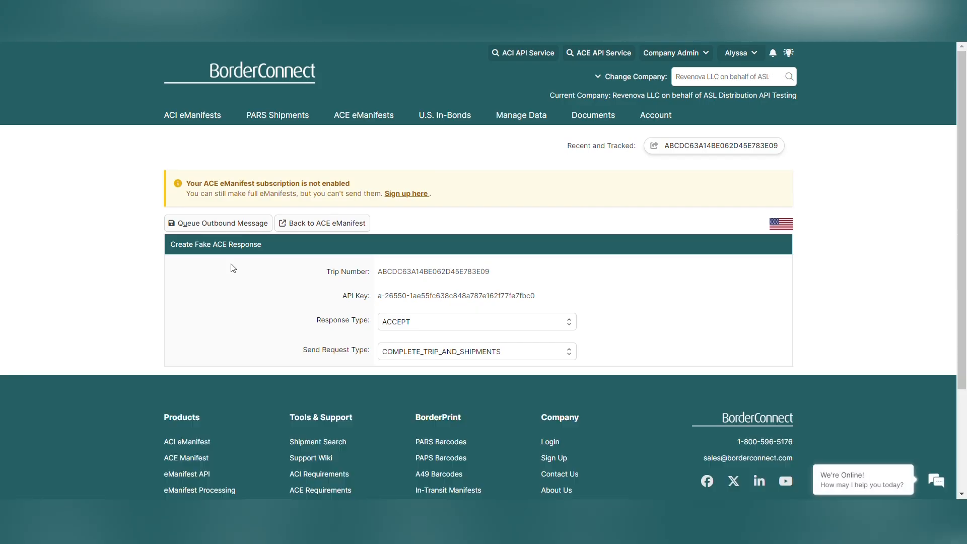
Queue the fake ACCEPT response and start a new SHIPMENT_STATUS_UPDATE fake response
{"action": "left_click", "coordinate": [222, 223]}
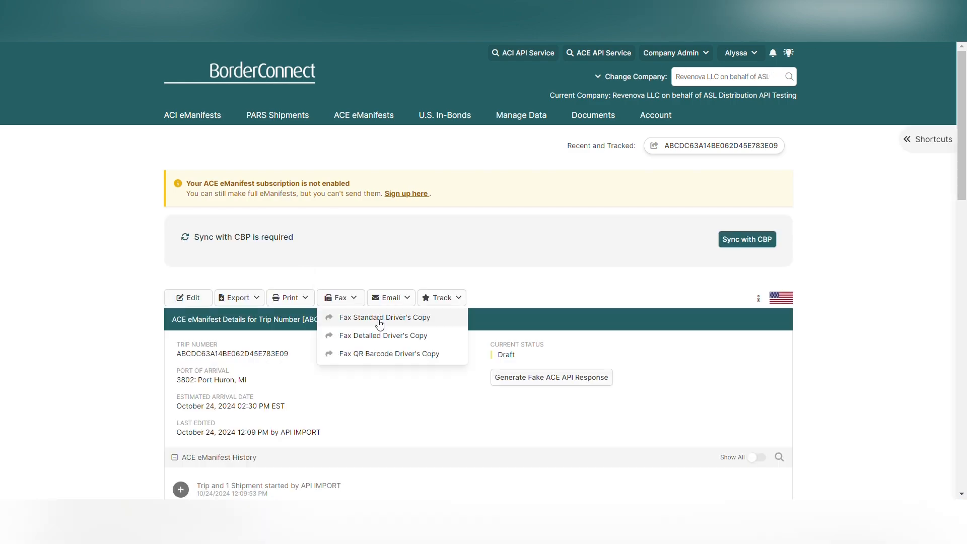
{"action": "left_click", "coordinate": [561, 377]}
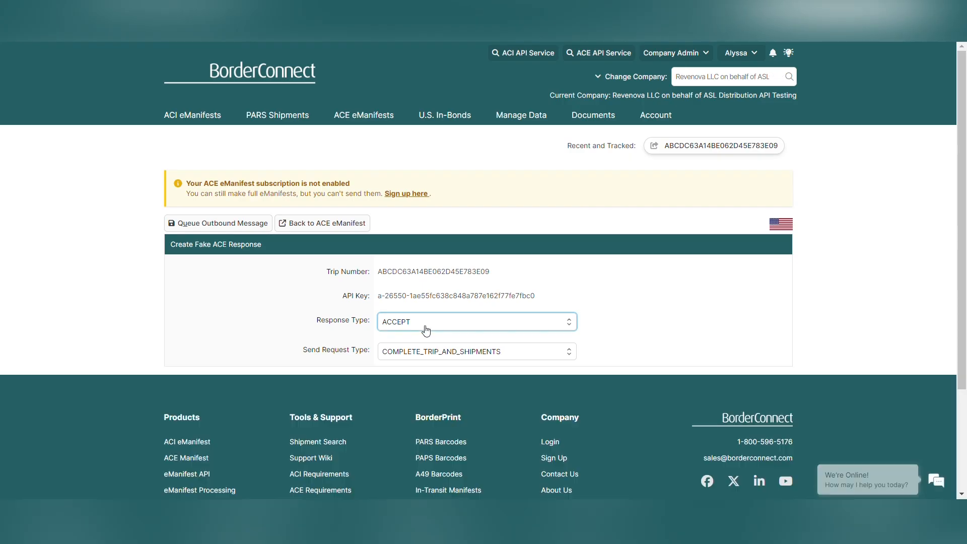
{"action": "left_click", "coordinate": [426, 330]}
{"action": "left_click", "coordinate": [432, 283]}
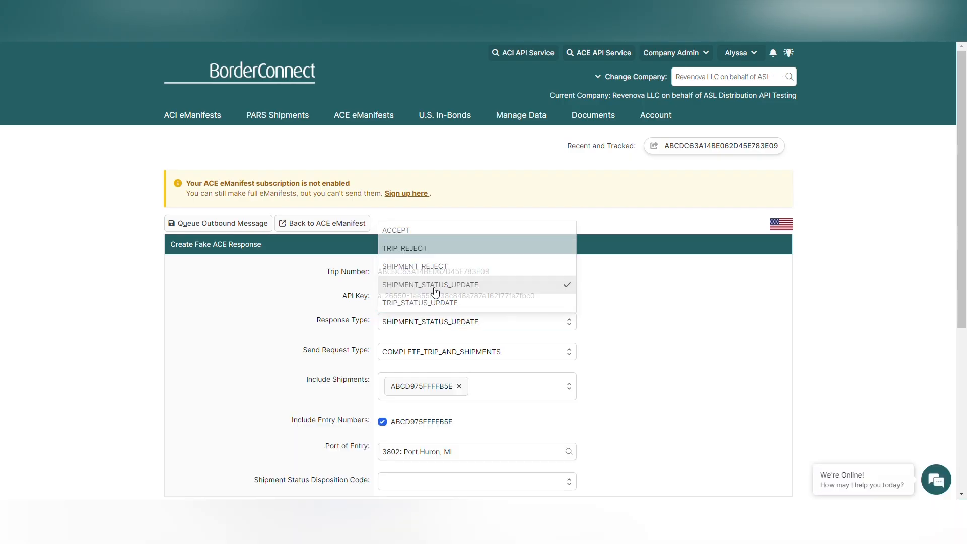
{"action": "scroll", "coordinate": [292, 347], "scroll_direction": "down", "scroll_amount": 3}
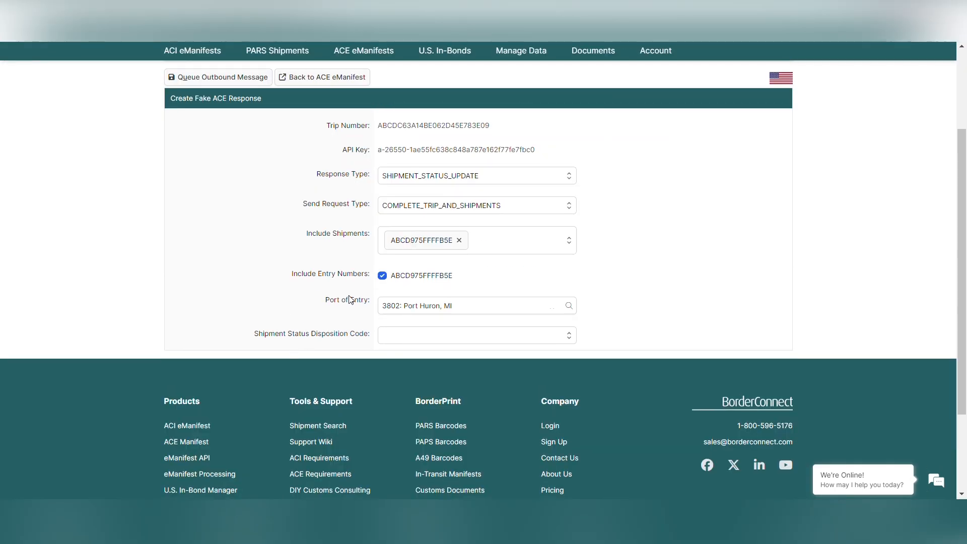
{"action": "left_click_drag", "start_coordinate": [291, 277], "coordinate": [376, 280]}
{"action": "left_click", "coordinate": [283, 289]}
Set the disposition to 'Entry on file by customs broker' and queue the outbound message
{"action": "left_click", "coordinate": [409, 339]}
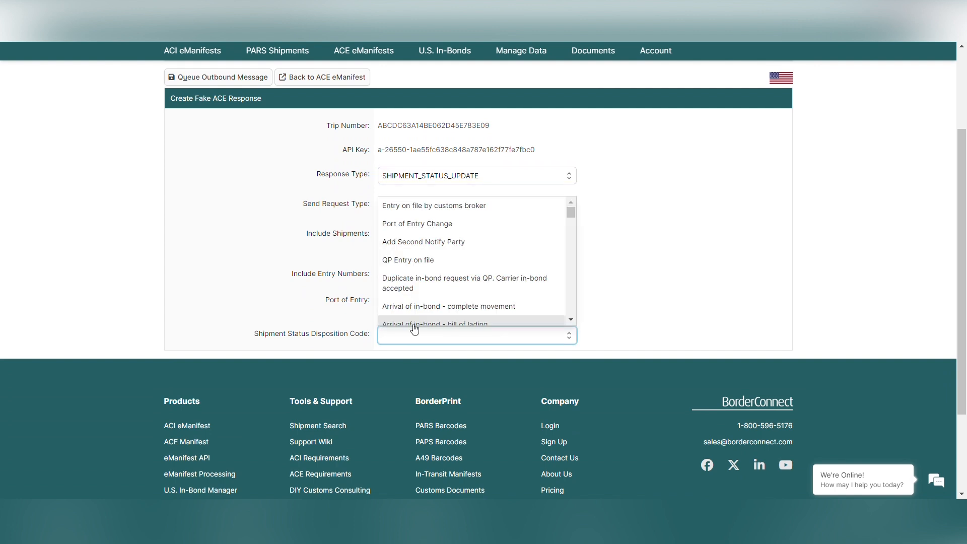
{"action": "left_click", "coordinate": [436, 208]}
{"action": "scroll", "coordinate": [224, 244], "scroll_direction": "up", "scroll_amount": 2}
{"action": "left_click", "coordinate": [204, 161]}
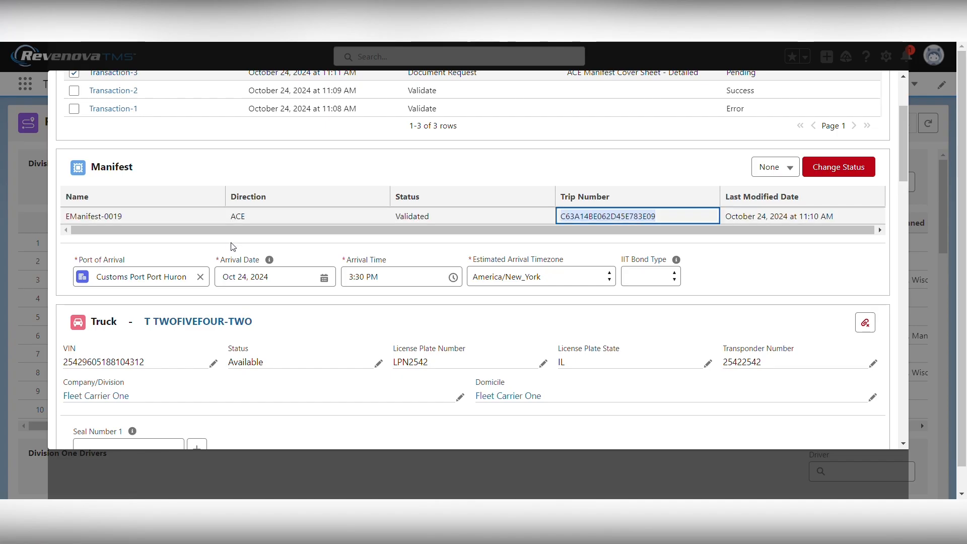
{"action": "scroll", "coordinate": [234, 247], "scroll_direction": "up", "scroll_amount": 3}
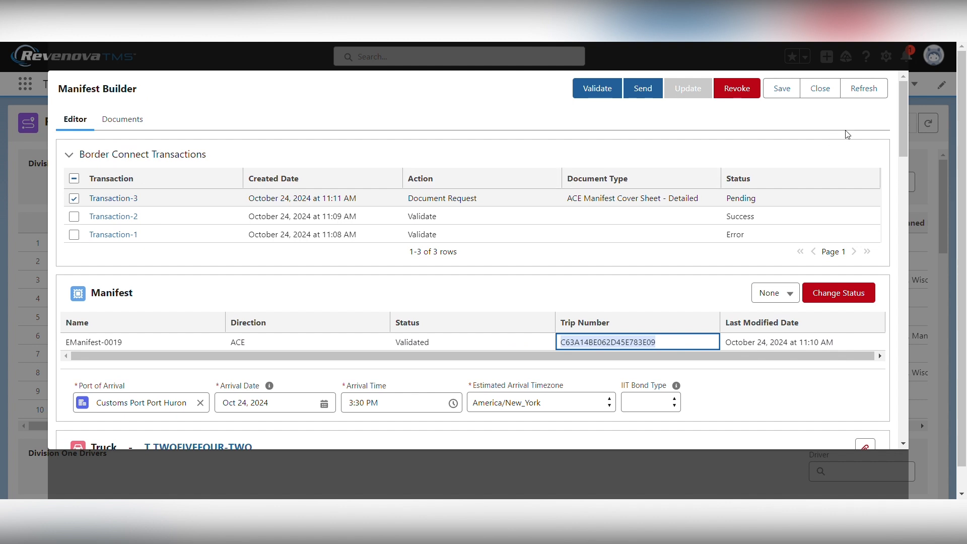
Refresh the ACE manifest in Manifest Builder until it shows Accepted
{"action": "left_click", "coordinate": [872, 94]}
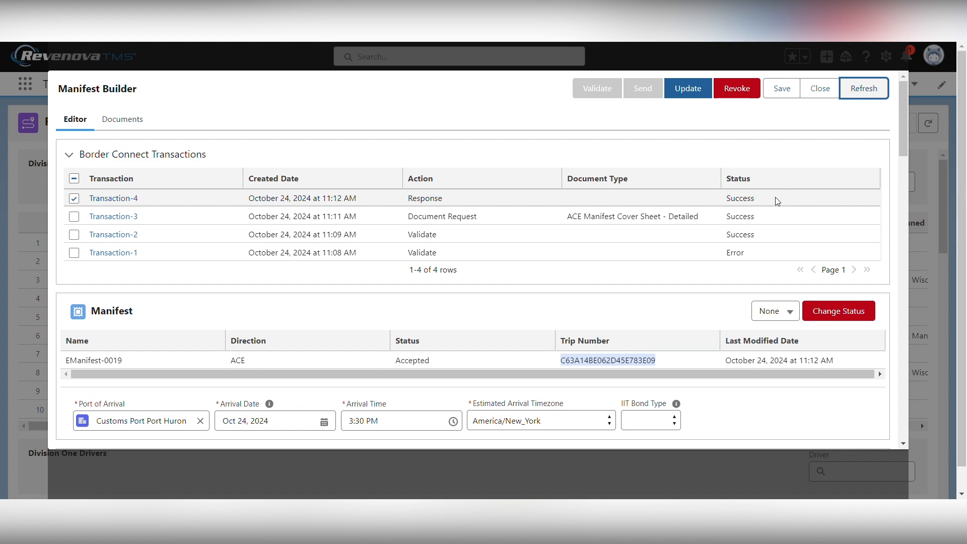
{"action": "left_click", "coordinate": [863, 91]}
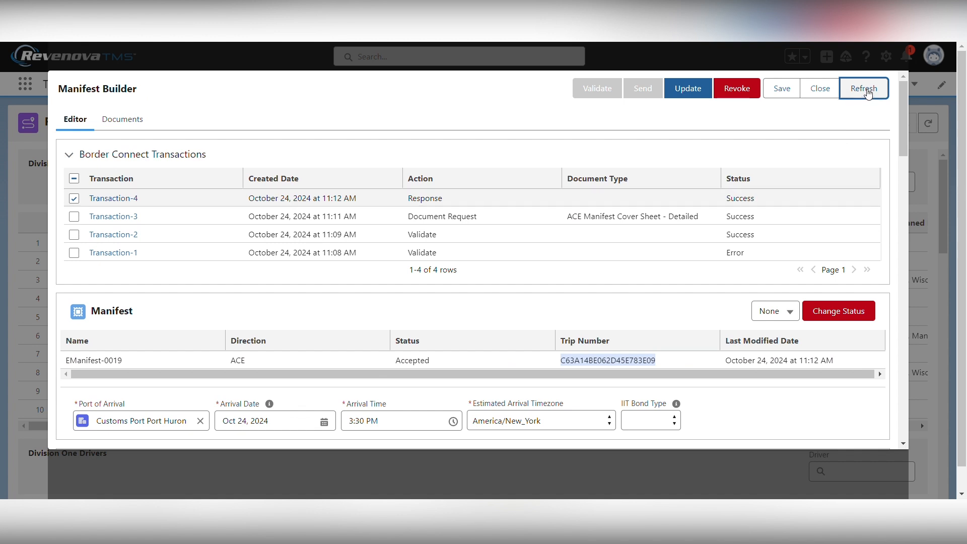
{"action": "left_click", "coordinate": [868, 93]}
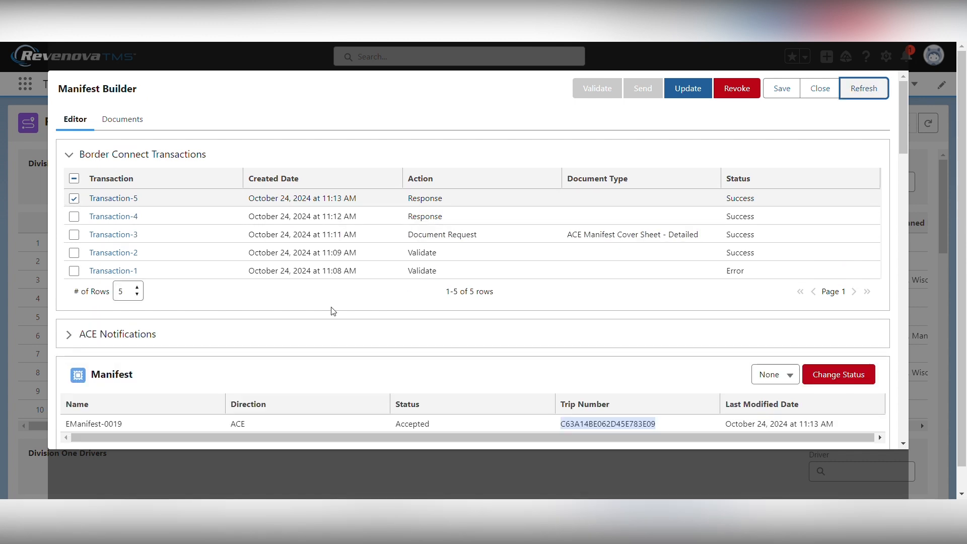
{"action": "scroll", "coordinate": [330, 308], "scroll_direction": "down", "scroll_amount": 2}
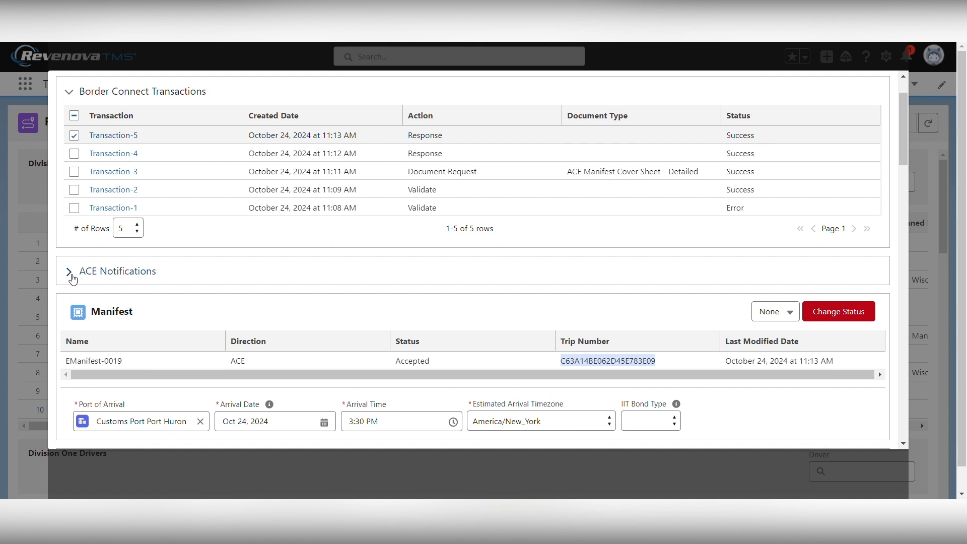
Expand ACE Notifications and the 'Entry on file by customs broker' notification details
{"action": "left_click", "coordinate": [70, 278]}
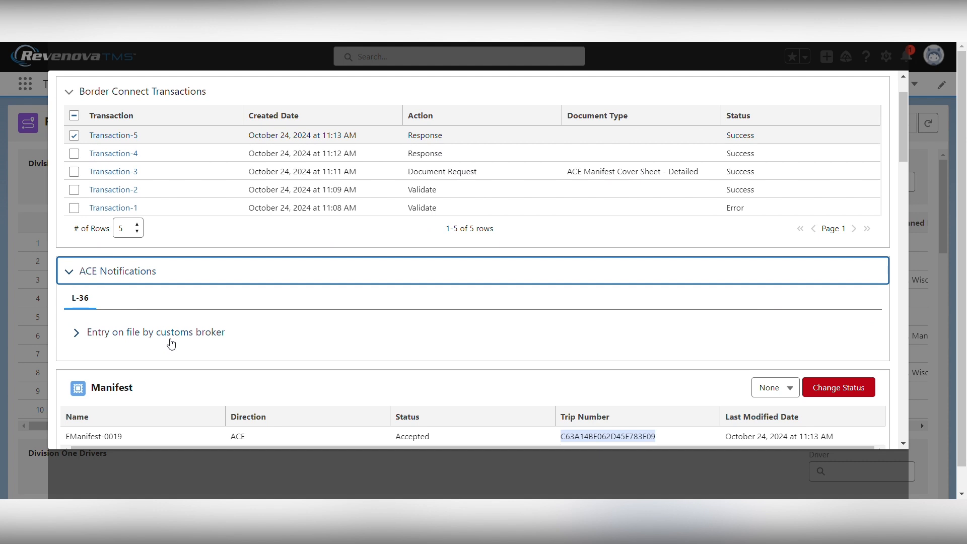
{"action": "left_click", "coordinate": [79, 335]}
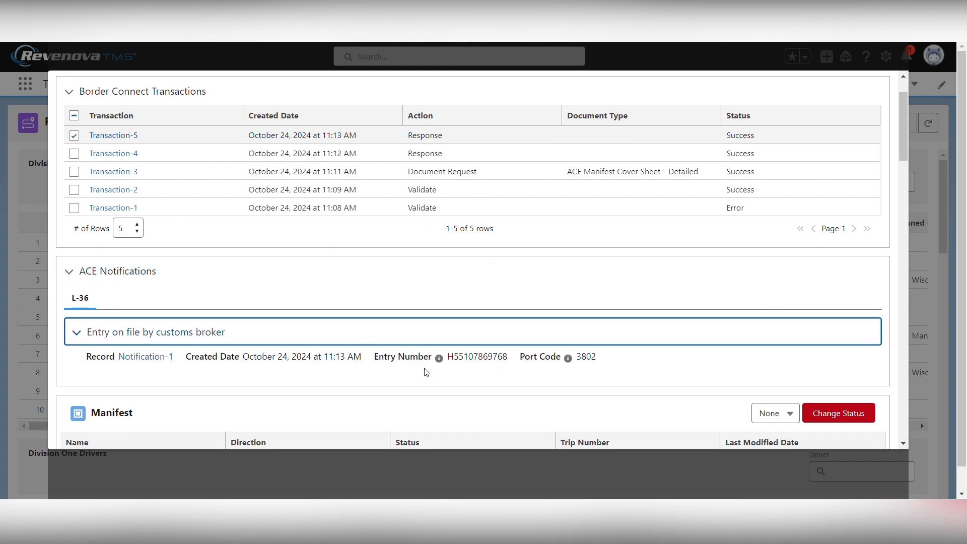
{"action": "scroll", "coordinate": [422, 374], "scroll_direction": "down", "scroll_amount": 15}
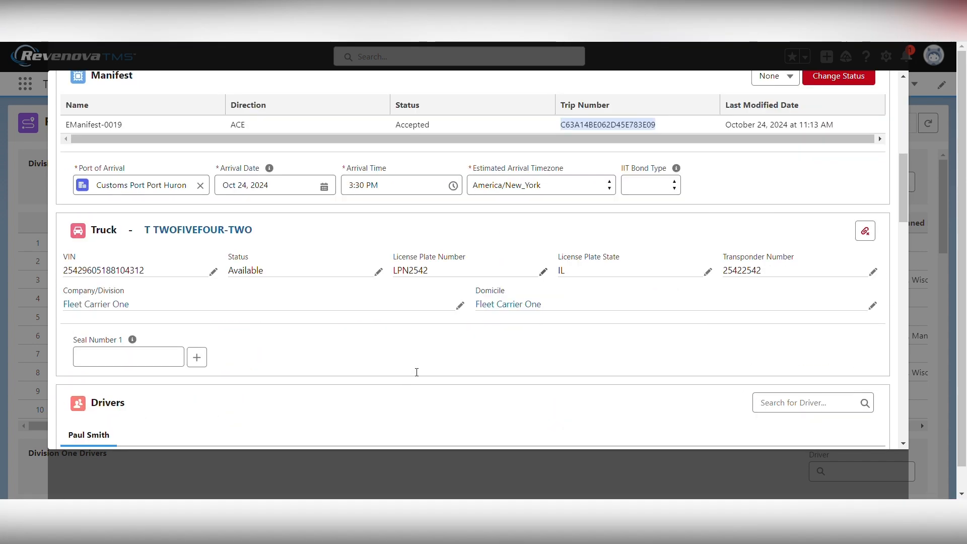
{"action": "scroll", "coordinate": [417, 372], "scroll_direction": "down", "scroll_amount": 10}
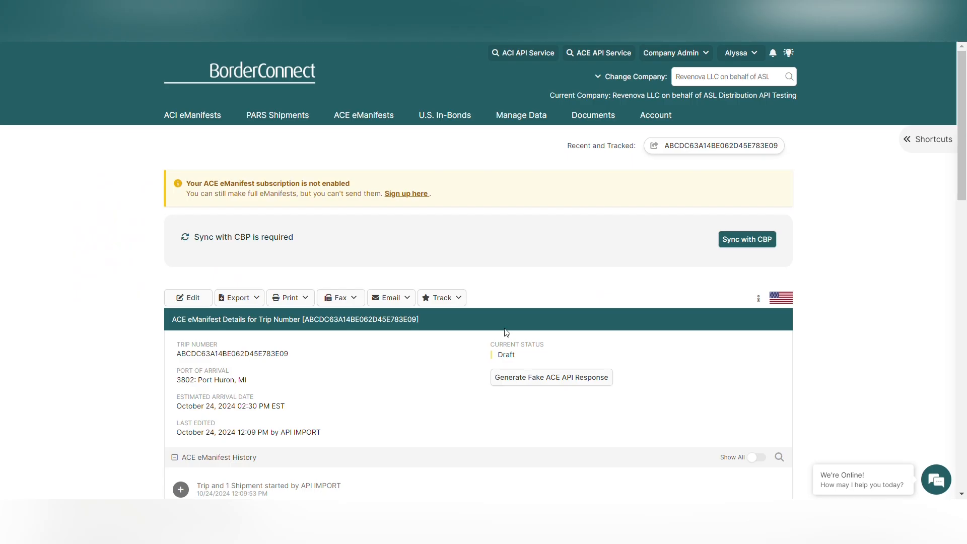
Queue a fake SHIPMENT_STATUS_UPDATE with disposition 'Entered and released general examination'
{"action": "scroll", "coordinate": [506, 332], "scroll_direction": "down", "scroll_amount": 1}
{"action": "left_click", "coordinate": [551, 314]}
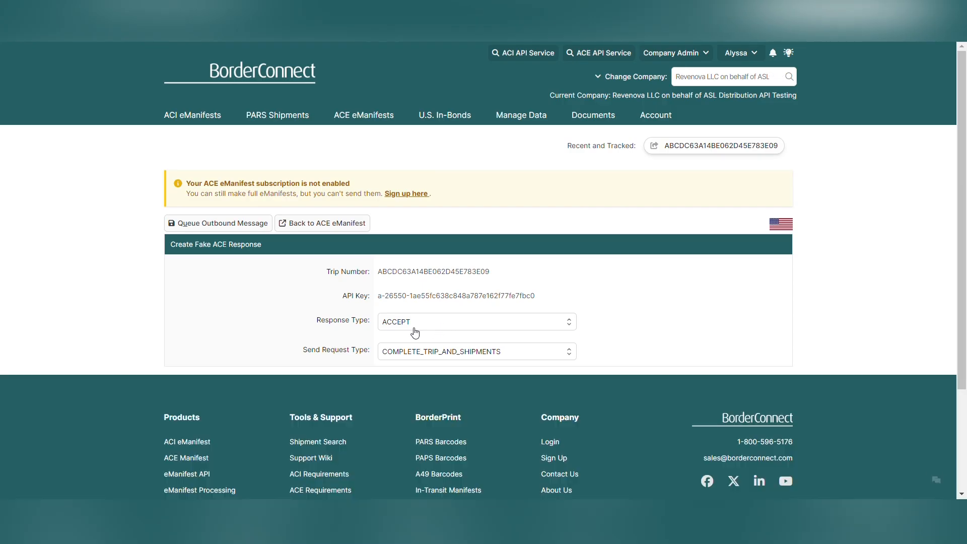
{"action": "left_click", "coordinate": [421, 322]}
{"action": "left_click", "coordinate": [425, 286]}
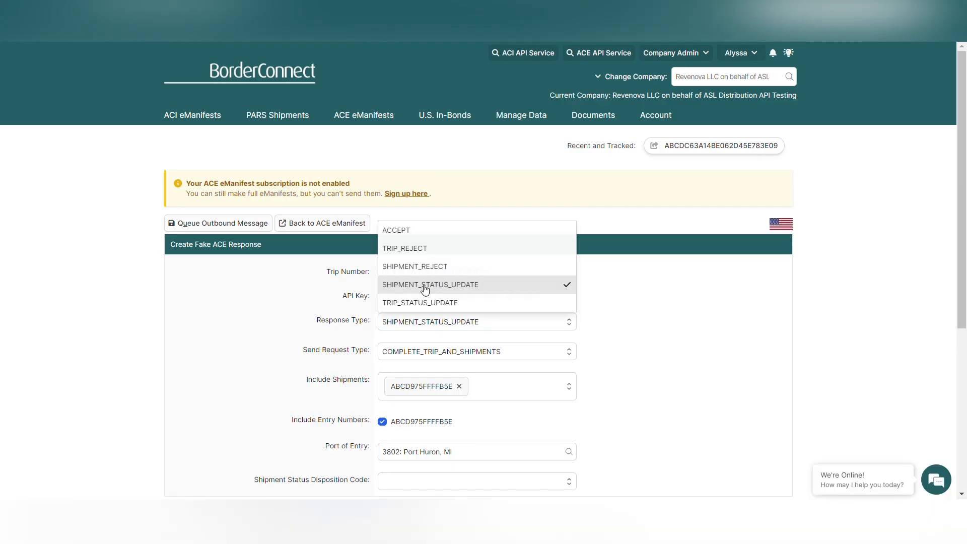
{"action": "scroll", "coordinate": [417, 352], "scroll_direction": "down", "scroll_amount": 1}
{"action": "left_click", "coordinate": [413, 417]}
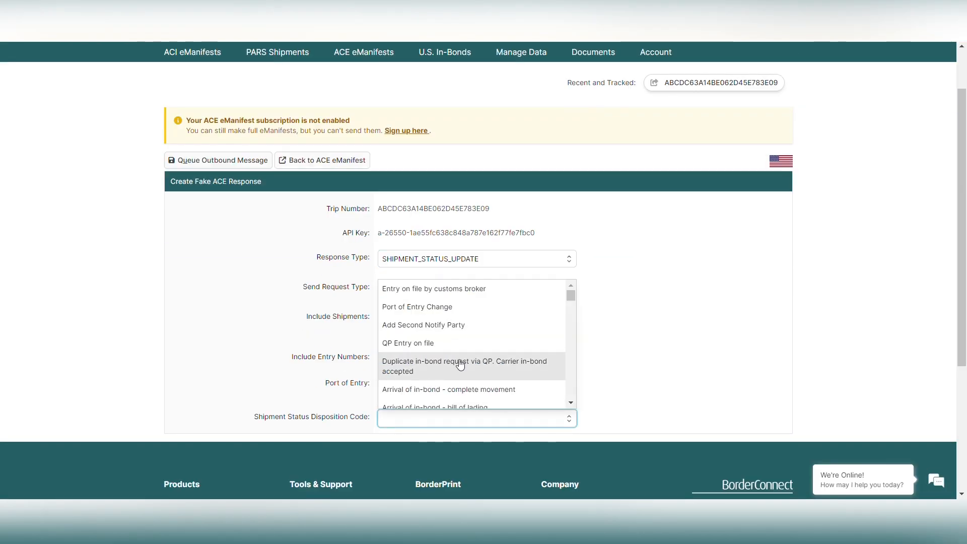
{"action": "scroll", "coordinate": [460, 365], "scroll_direction": "down", "scroll_amount": 5}
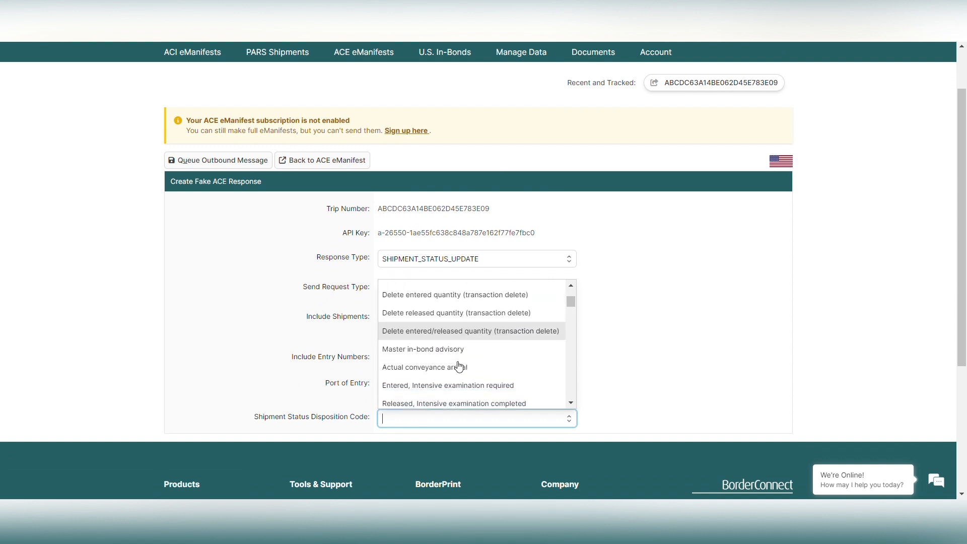
{"action": "scroll", "coordinate": [459, 366], "scroll_direction": "down", "scroll_amount": 1}
{"action": "left_click", "coordinate": [432, 382]}
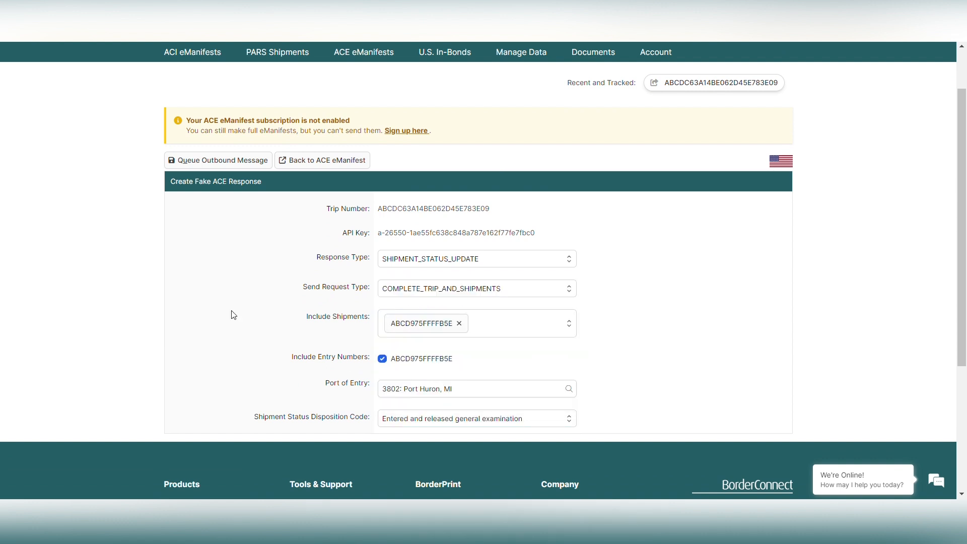
{"action": "left_click", "coordinate": [199, 161]}
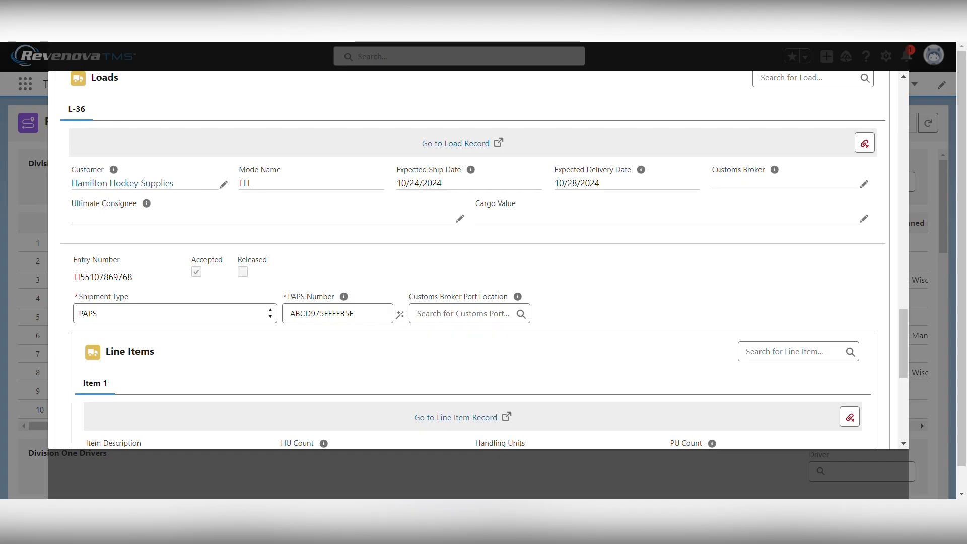
Refresh the manifest, collapse the entry-on-file notification and scroll to the new entered-and-released notification
{"action": "scroll", "coordinate": [307, 211], "scroll_direction": "up", "scroll_amount": 15}
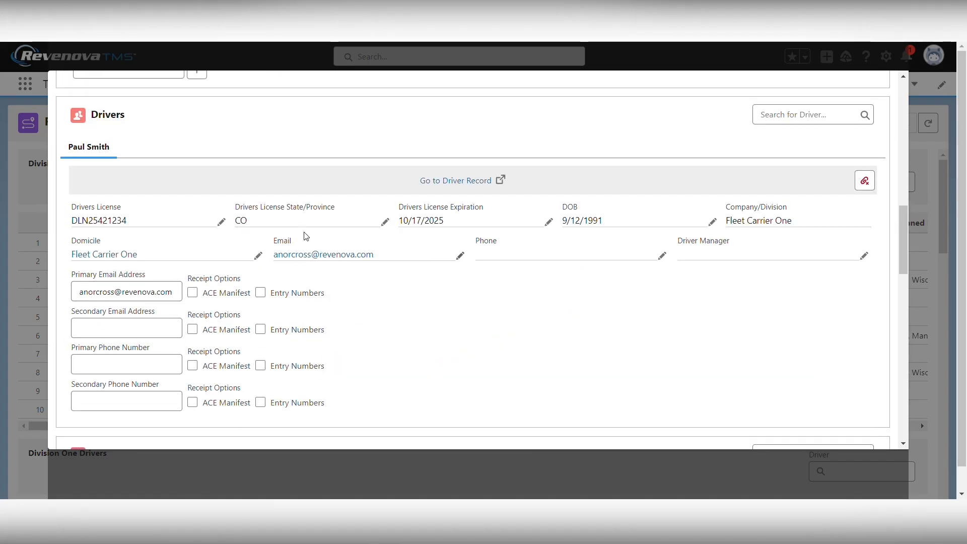
{"action": "left_click", "coordinate": [863, 88]}
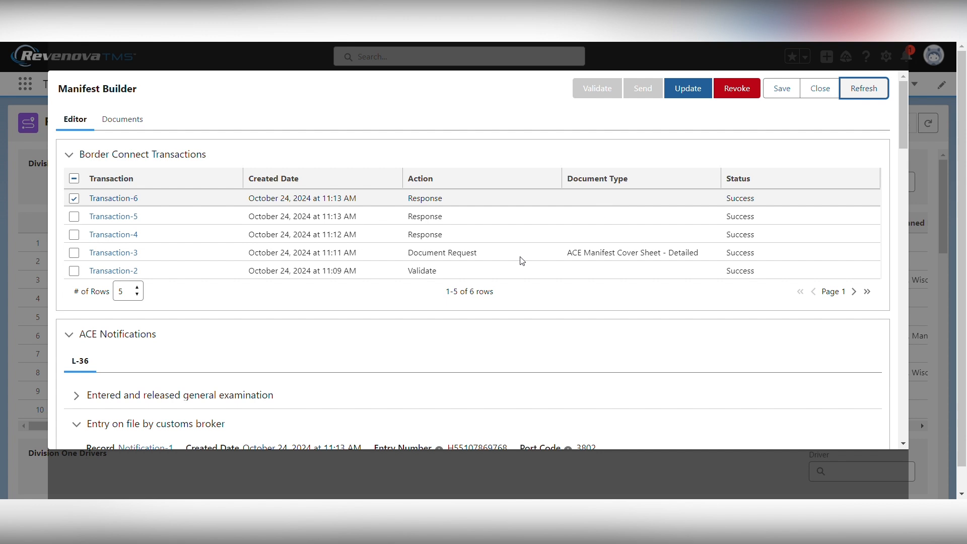
{"action": "scroll", "coordinate": [381, 316], "scroll_direction": "down", "scroll_amount": 1}
{"action": "scroll", "coordinate": [381, 316], "scroll_direction": "down", "scroll_amount": 3}
{"action": "left_click", "coordinate": [77, 296]}
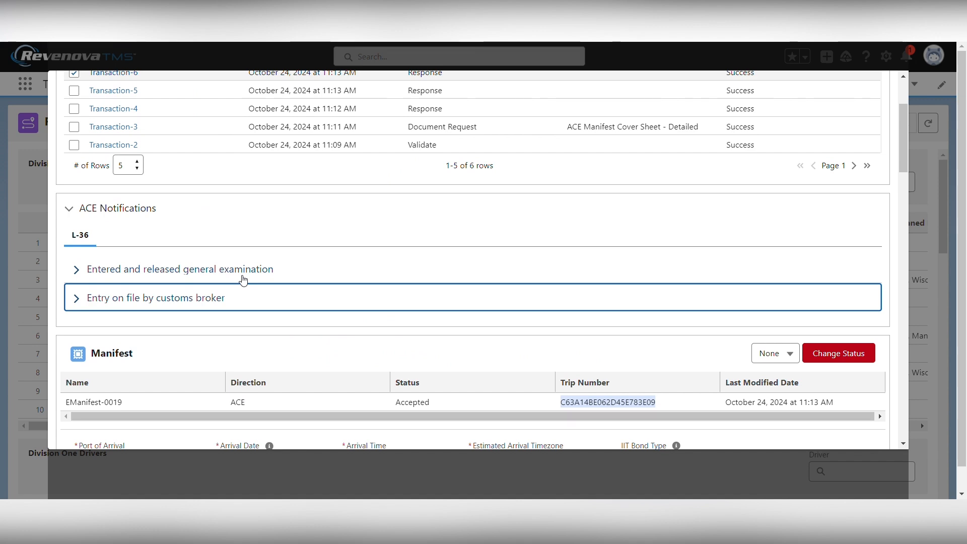
{"action": "scroll", "coordinate": [239, 290], "scroll_direction": "down", "scroll_amount": 10}
{"action": "scroll", "coordinate": [239, 309], "scroll_direction": "down", "scroll_amount": 10}
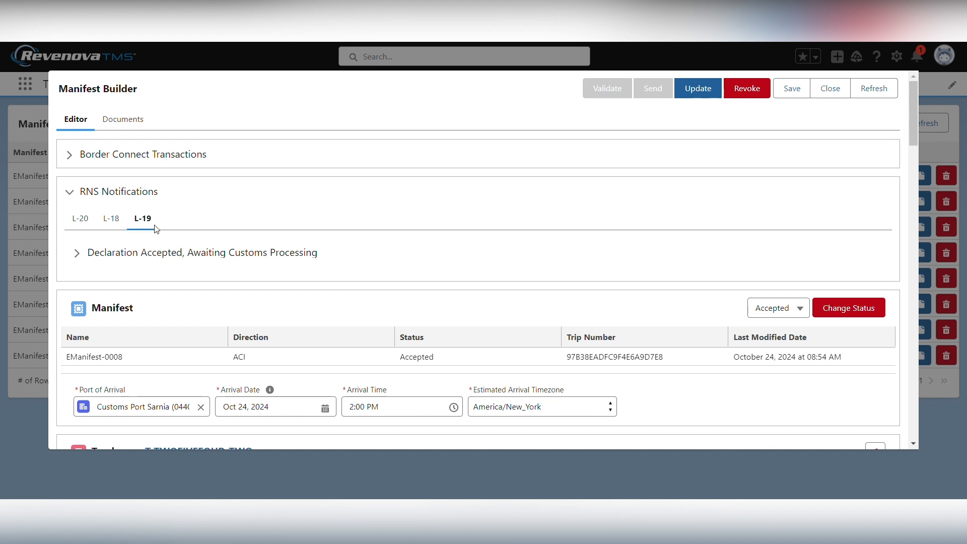
Review EManifest-0008's RNS notifications for L-18 and L-20, then load details for L-18, L-20, L-19
{"action": "left_click", "coordinate": [112, 221]}
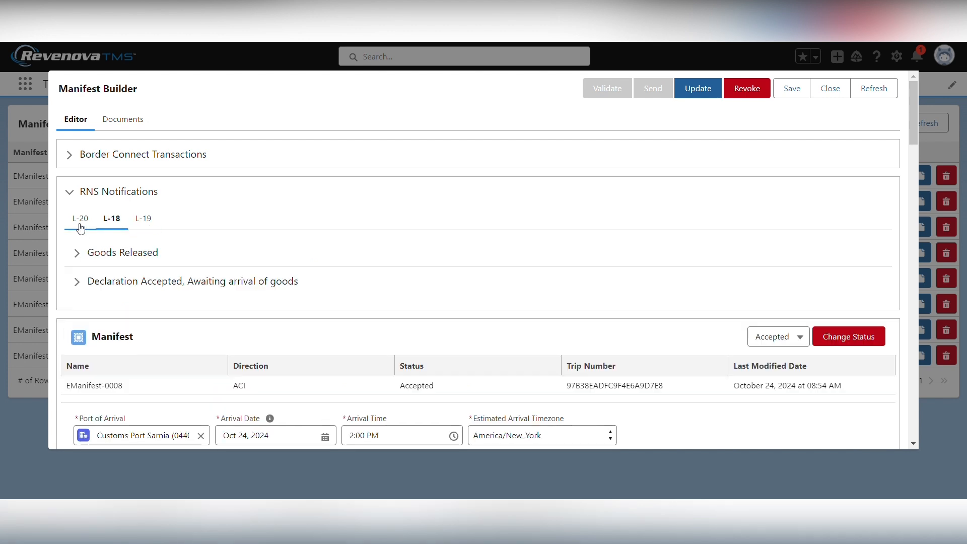
{"action": "left_click", "coordinate": [80, 222]}
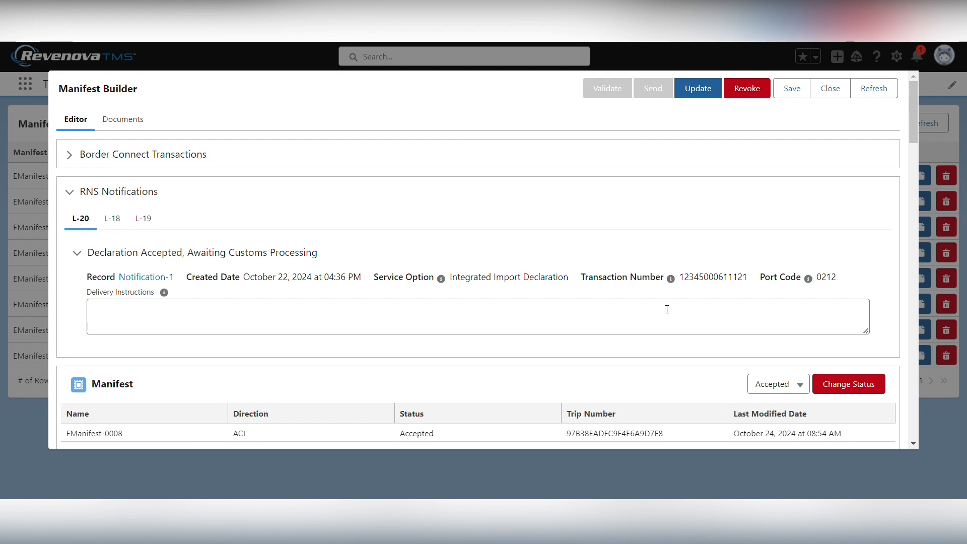
{"action": "scroll", "coordinate": [332, 353], "scroll_direction": "down", "scroll_amount": 15}
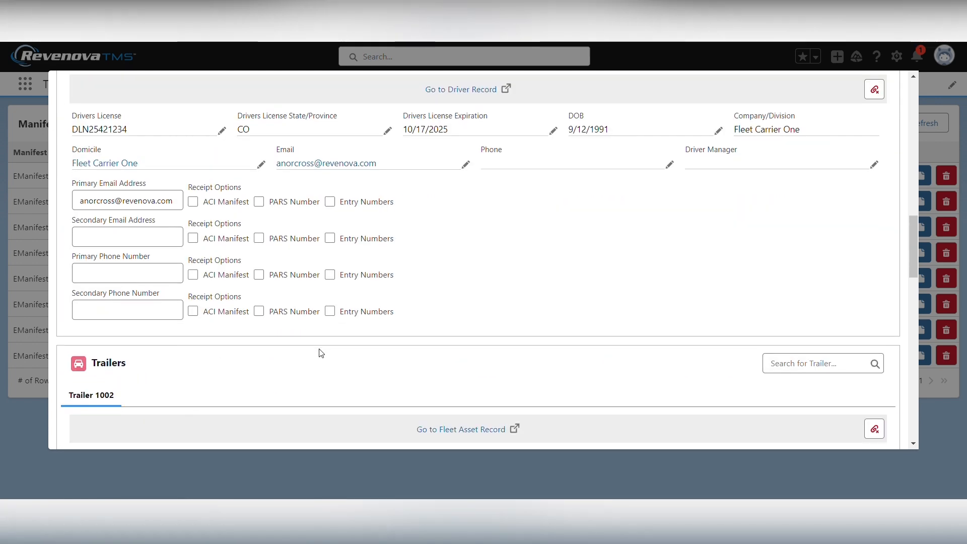
{"action": "scroll", "coordinate": [320, 353], "scroll_direction": "down", "scroll_amount": 10}
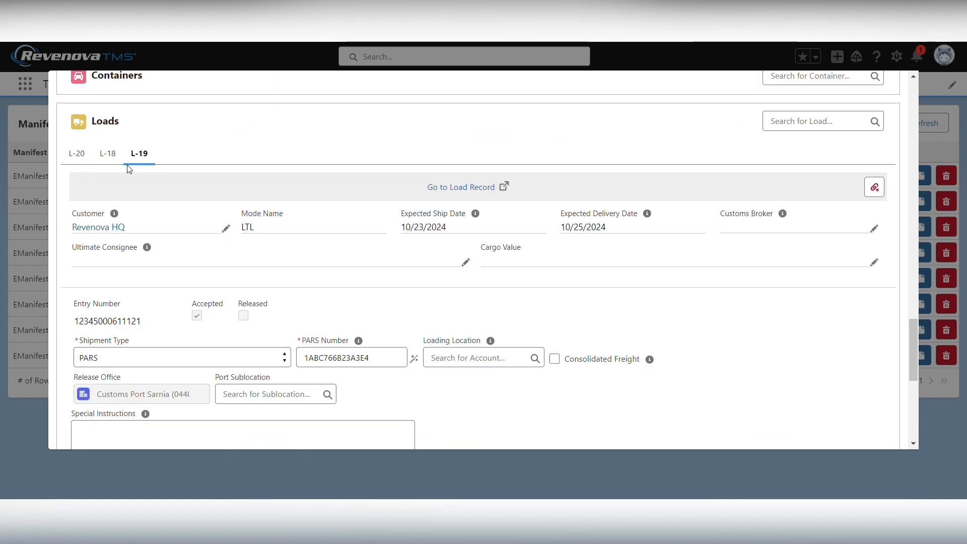
{"action": "left_click", "coordinate": [109, 158]}
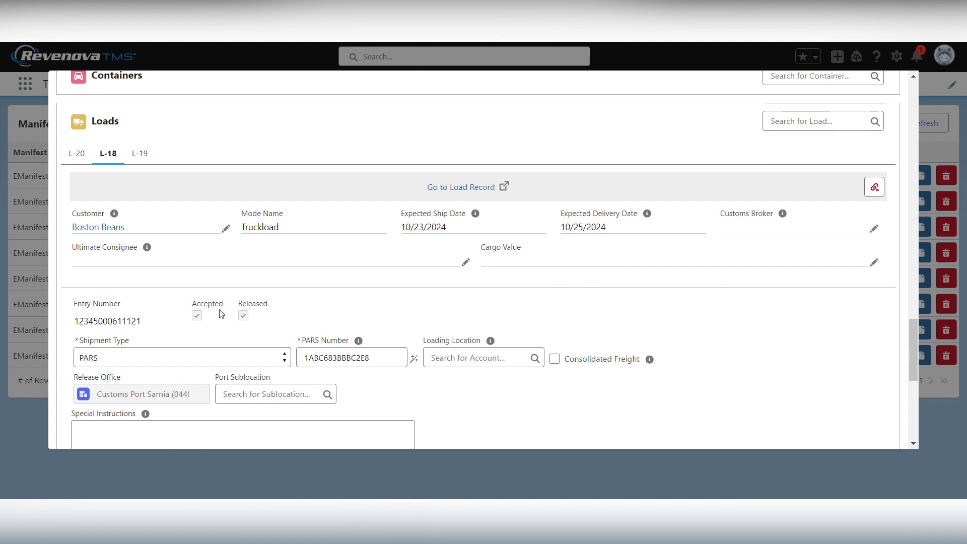
{"action": "left_click", "coordinate": [77, 153]}
{"action": "left_click", "coordinate": [136, 158]}
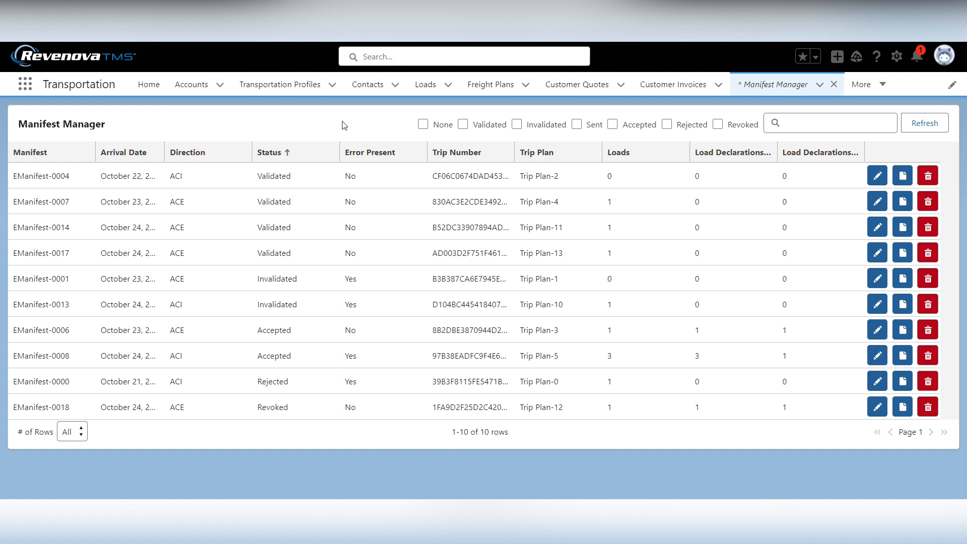
Search the Manifest Manager for EManifest-0004, then clear the search
{"action": "left_click_drag", "start_coordinate": [73, 176], "coordinate": [19, 183]}
{"action": "key", "text": "ctrl+c"}
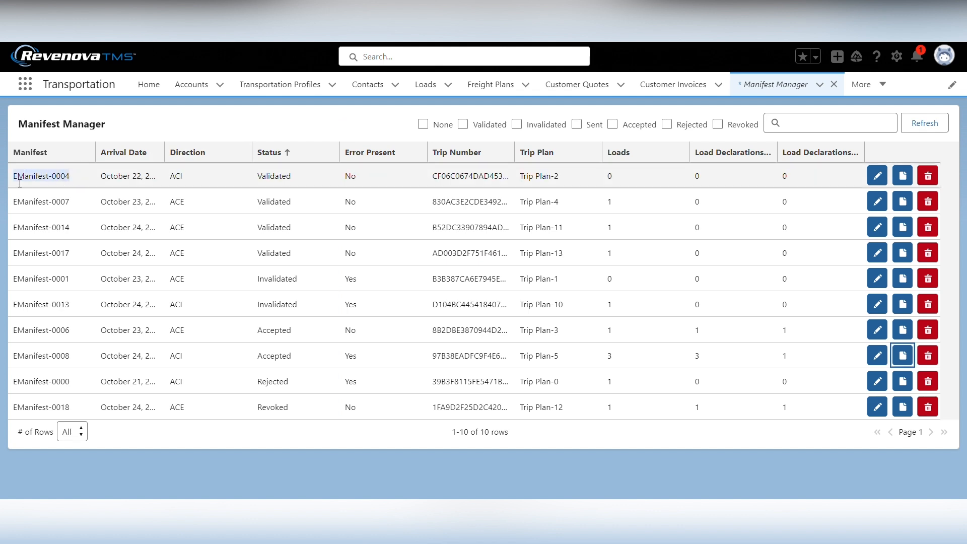
{"action": "left_click", "coordinate": [801, 125]}
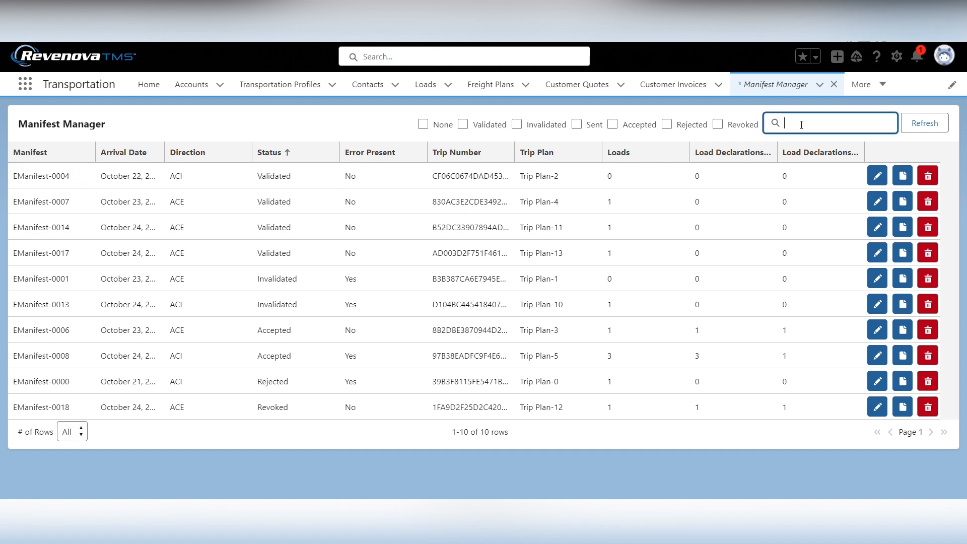
{"action": "key", "text": "ctrl+v"}
{"action": "key", "text": "Return"}
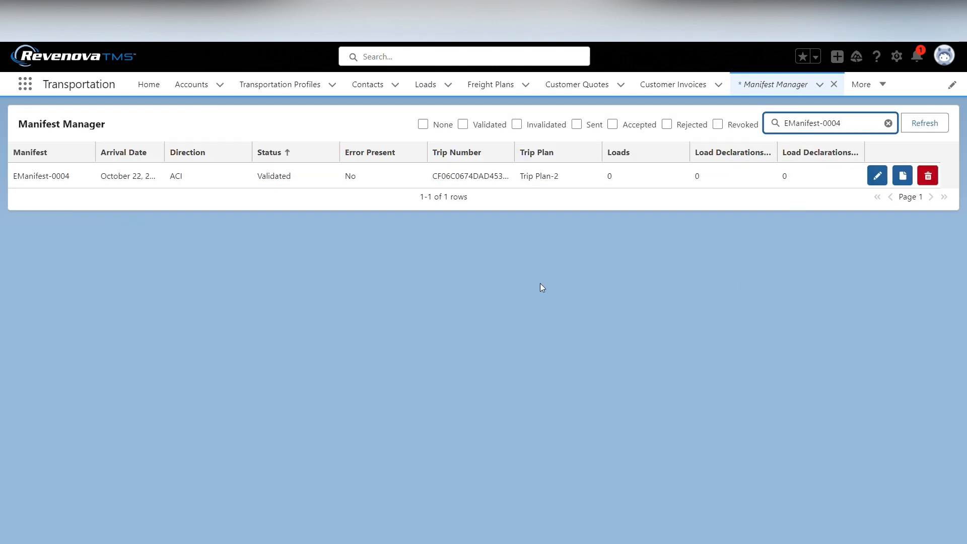
{"action": "left_click", "coordinate": [887, 122]}
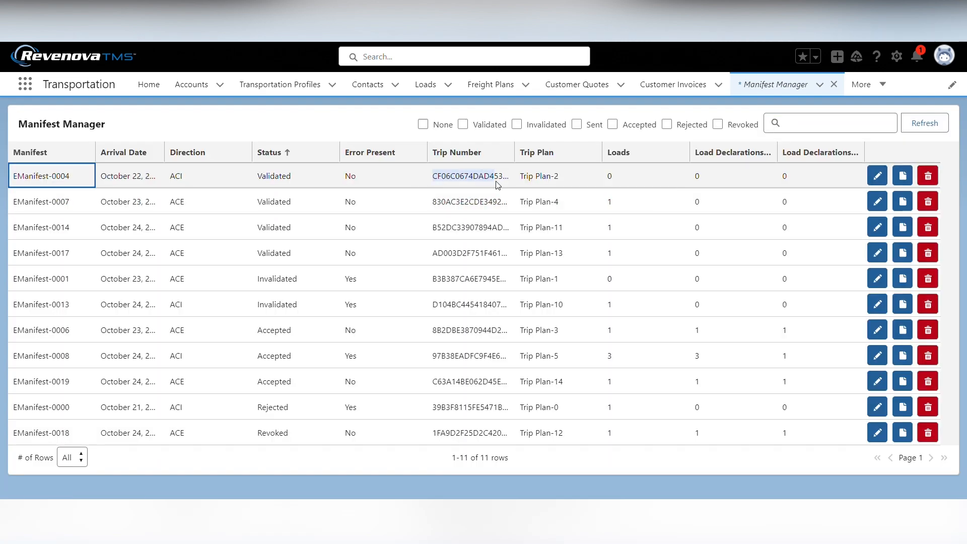
Search the manifest list by EManifest-0004's trip number
{"action": "left_click", "coordinate": [802, 124]}
{"action": "type", "text": "CF06C0674DAD45"}
{"action": "key", "text": "Return"}
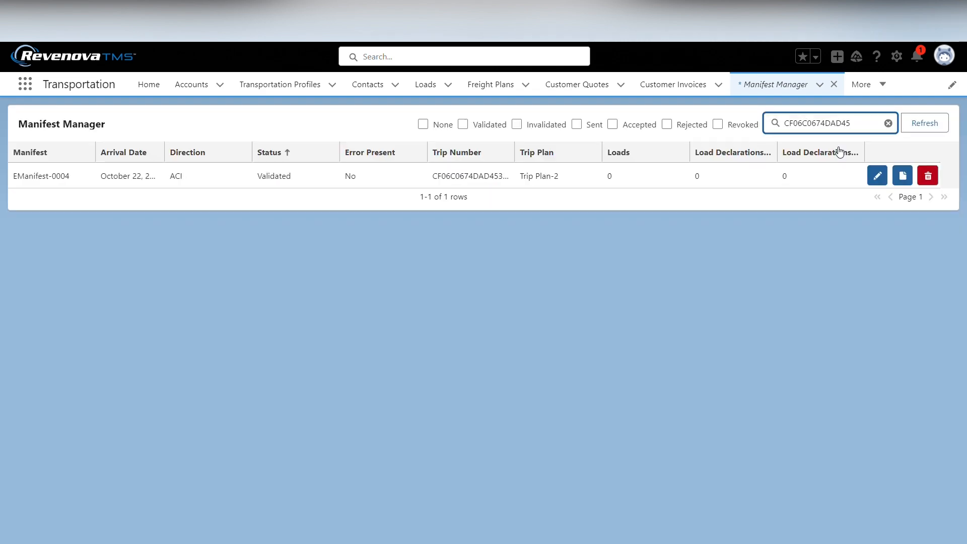
Search the manifest list for Trip Plan-2, then clear the search
{"action": "left_click_drag", "start_coordinate": [560, 183], "coordinate": [519, 182]}
{"action": "key", "text": "ctrl+c"}
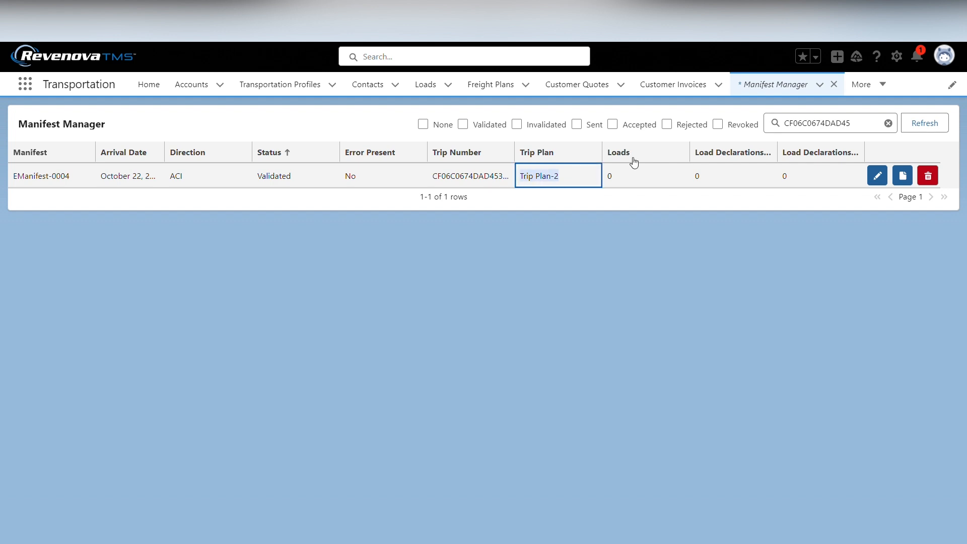
{"action": "left_click", "coordinate": [856, 128]}
{"action": "key", "text": "ctrl+a"}
{"action": "key", "text": "ctrl+v"}
{"action": "key", "text": "Return"}
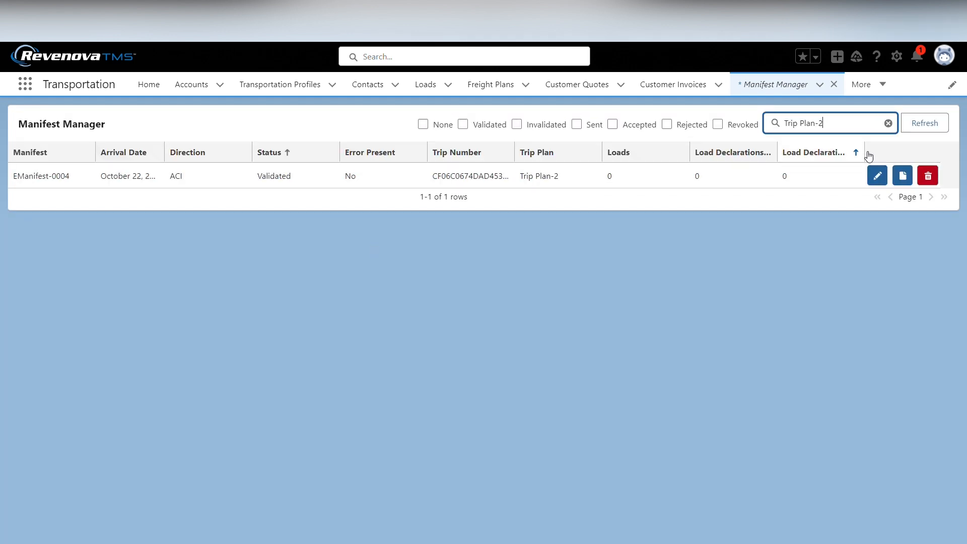
{"action": "left_click", "coordinate": [888, 124]}
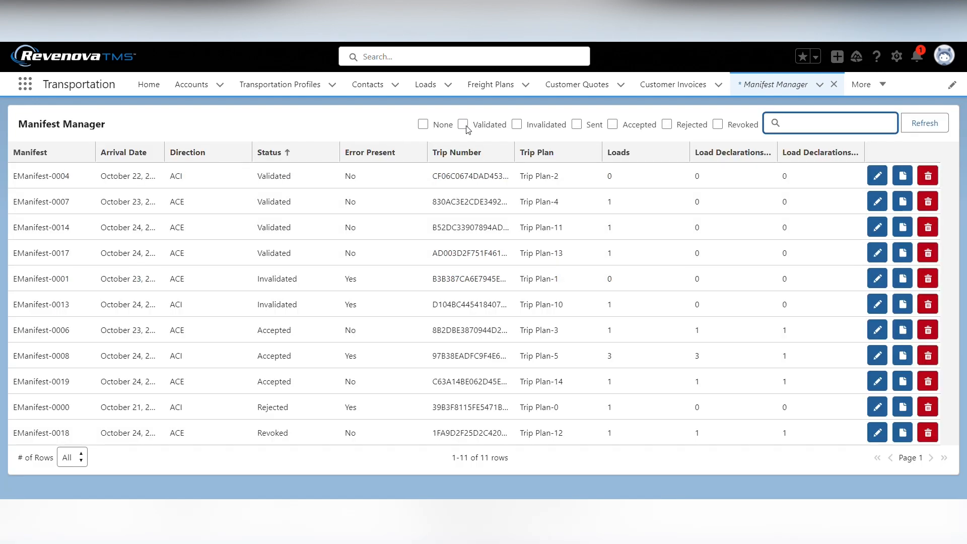
Widen the Arrival Date column and sort it ascending, with Rejected and Invalidated filters toggled off afterwards
{"action": "left_click", "coordinate": [667, 124]}
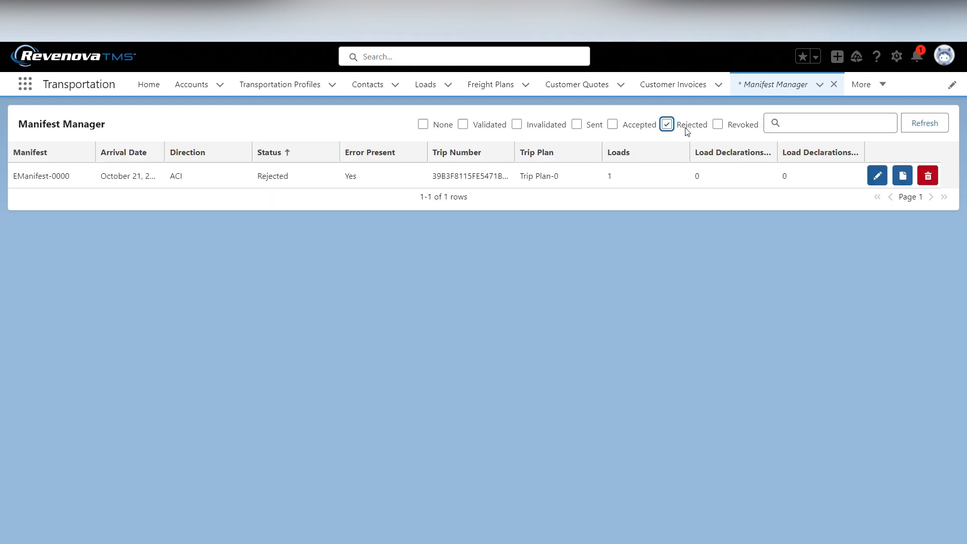
{"action": "left_click", "coordinate": [517, 124]}
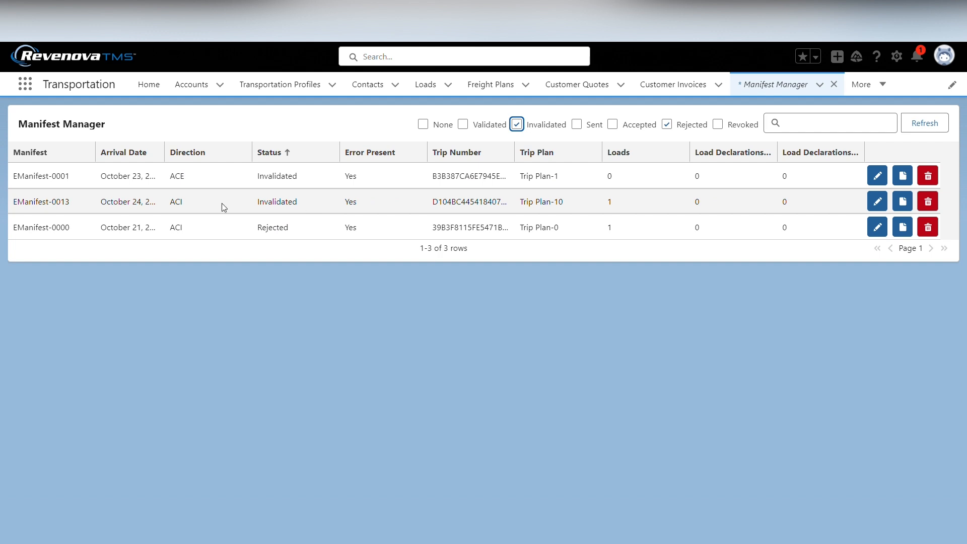
{"action": "left_click_drag", "start_coordinate": [166, 154], "coordinate": [217, 154]}
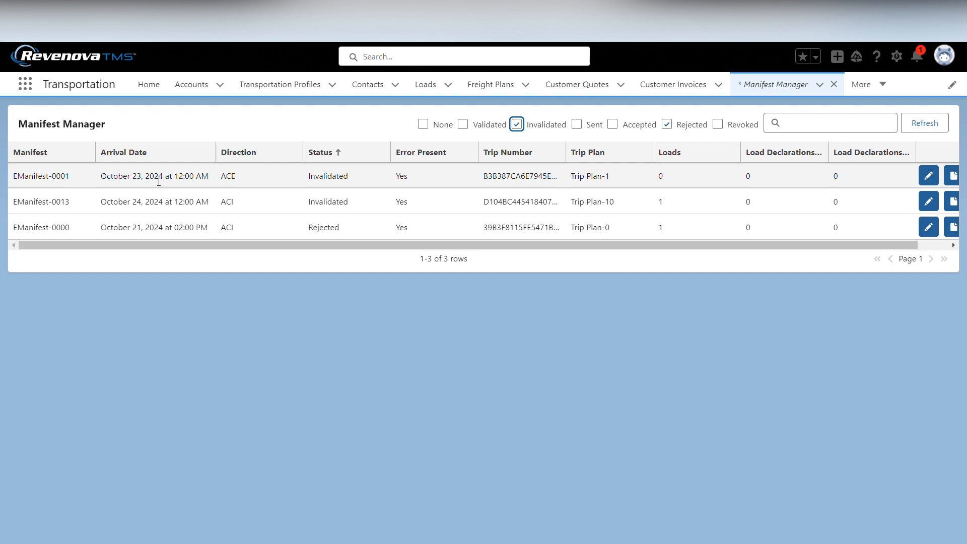
{"action": "left_click", "coordinate": [160, 153]}
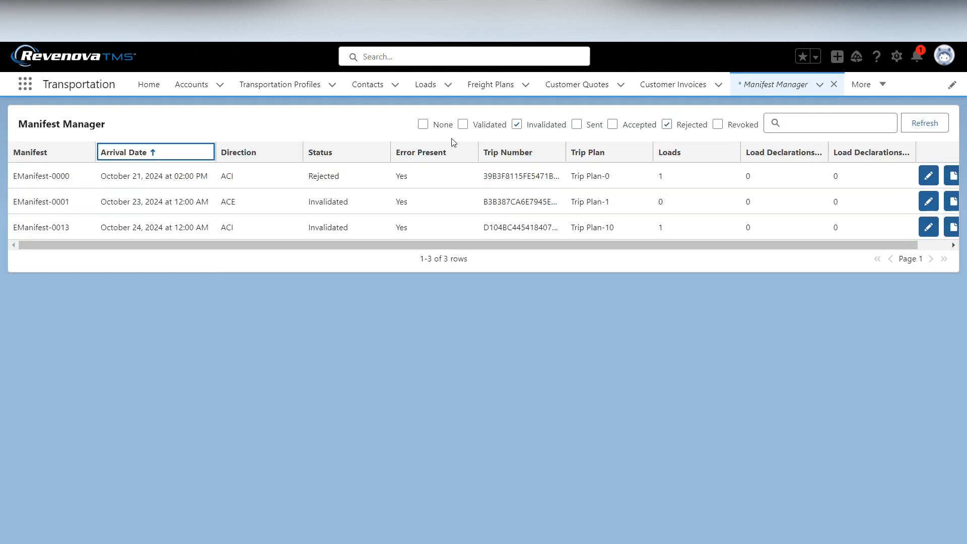
{"action": "left_click", "coordinate": [516, 125]}
{"action": "left_click", "coordinate": [516, 125]}
{"action": "left_click", "coordinate": [666, 124]}
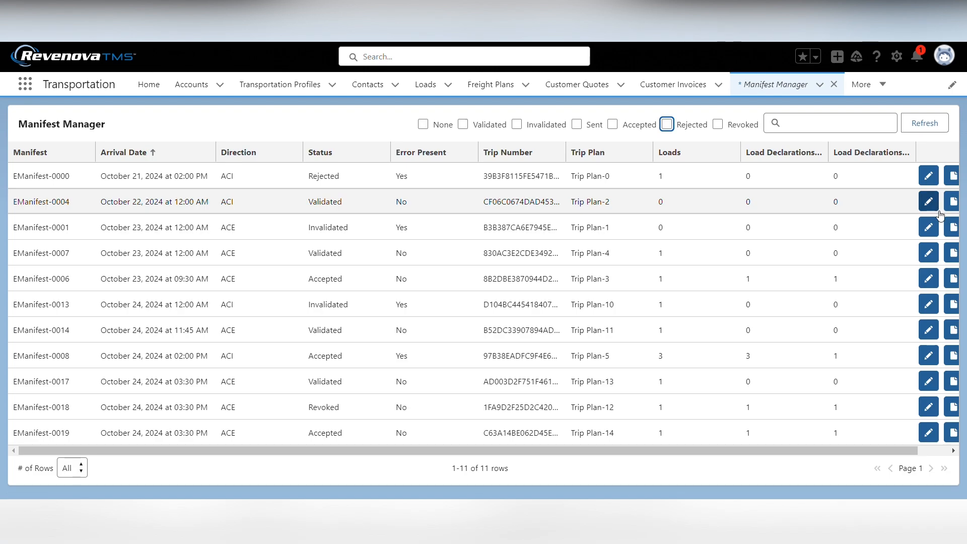
{"action": "left_click_drag", "start_coordinate": [824, 452], "coordinate": [865, 451]}
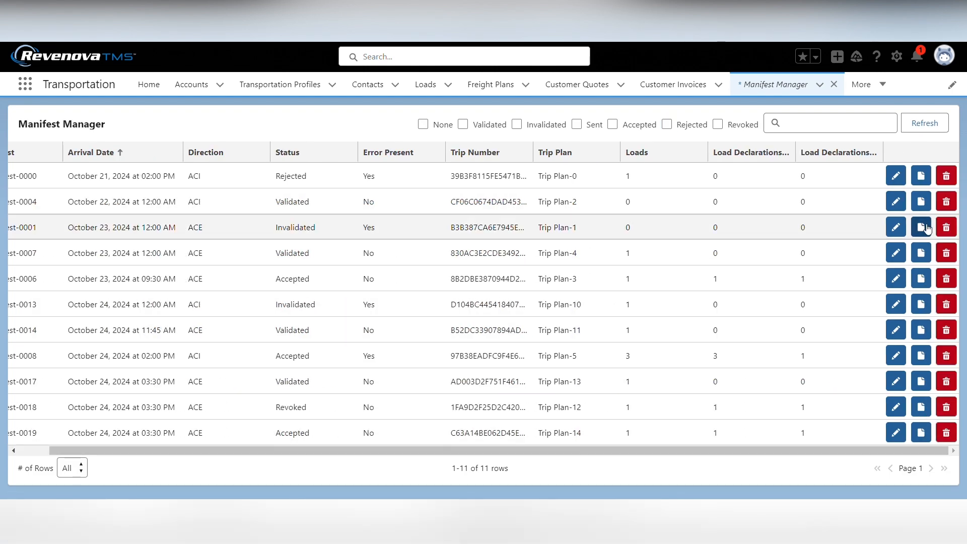
{"action": "left_click", "coordinate": [897, 176]}
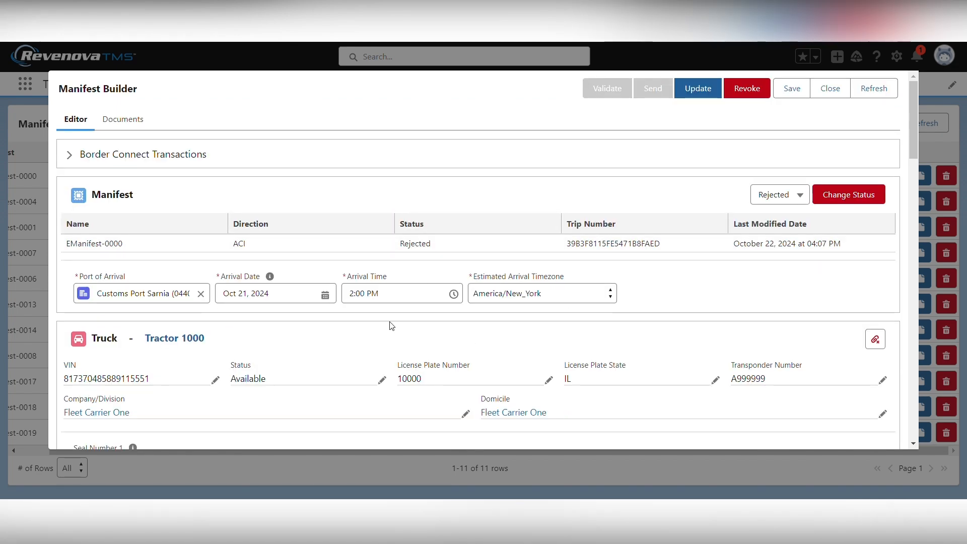
{"action": "scroll", "coordinate": [402, 340], "scroll_direction": "down", "scroll_amount": 3}
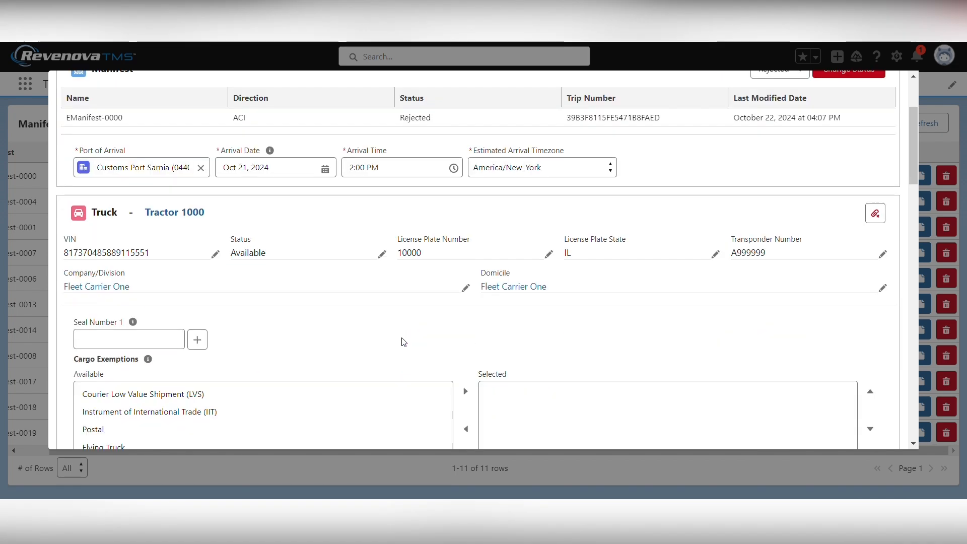
{"action": "scroll", "coordinate": [498, 311], "scroll_direction": "up", "scroll_amount": 3}
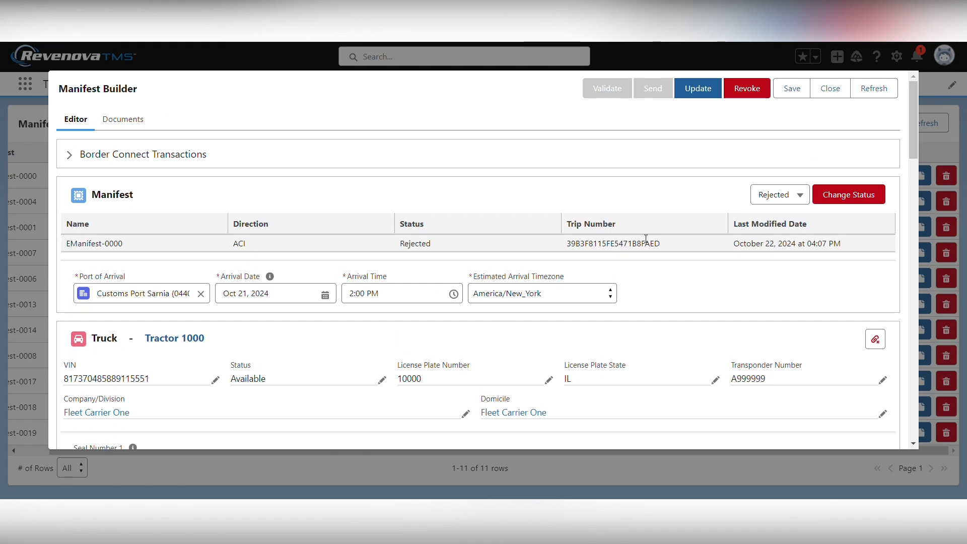
{"action": "left_click", "coordinate": [829, 88]}
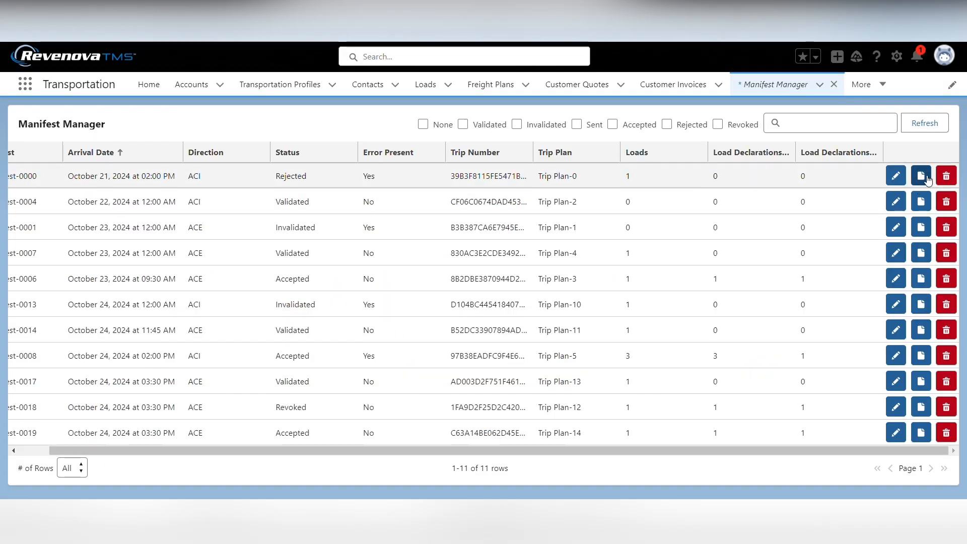
{"action": "left_click", "coordinate": [922, 176]}
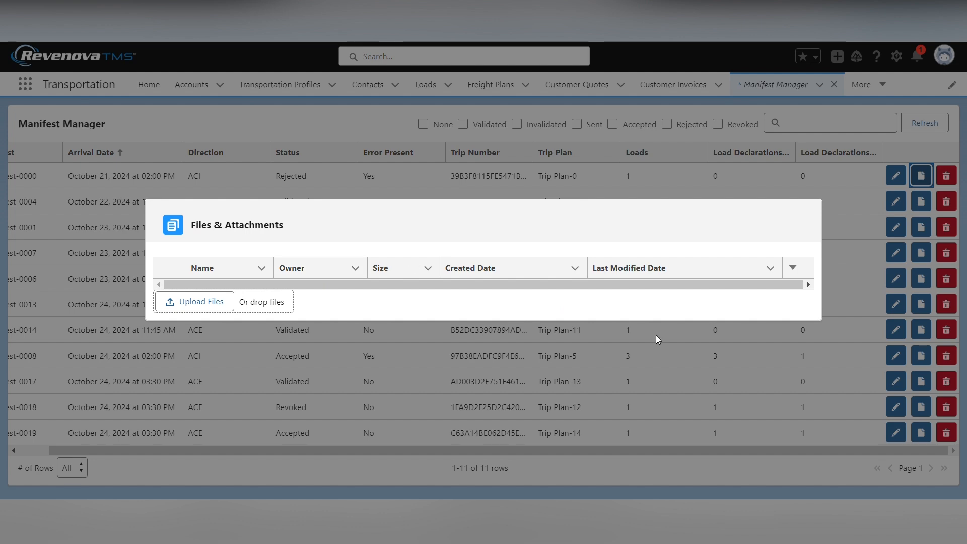
{"action": "left_click", "coordinate": [715, 456]}
{"action": "left_click", "coordinate": [921, 355]}
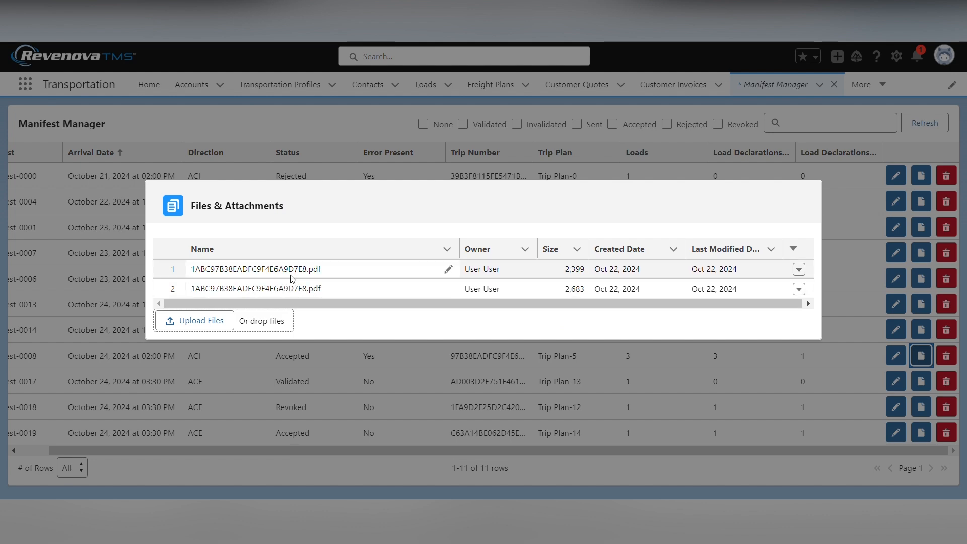
{"action": "left_click", "coordinate": [711, 489]}
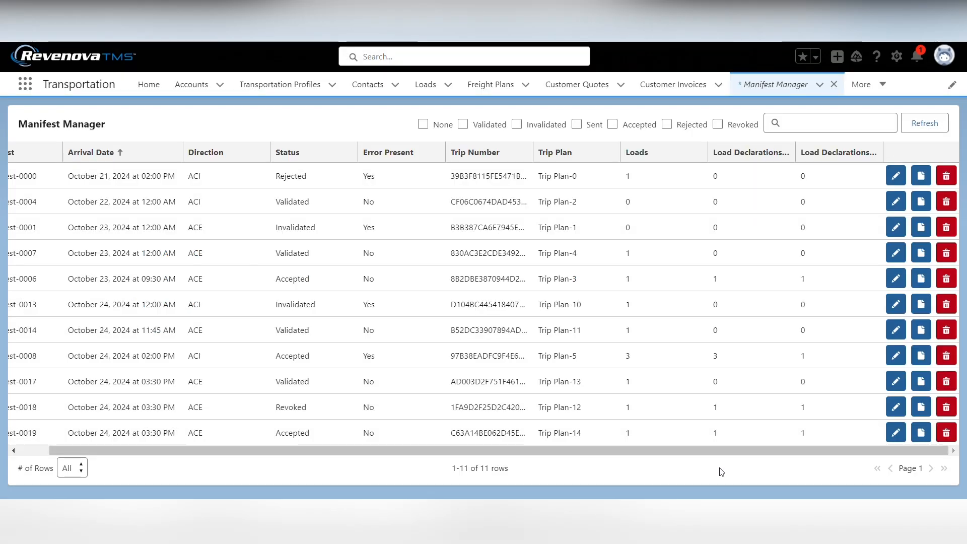
Scroll through EManifest-0019's Border Connect Transactions, ACE Notifications, Truck, Drivers and Loads sections
{"action": "left_click_drag", "start_coordinate": [506, 448], "coordinate": [436, 448]}
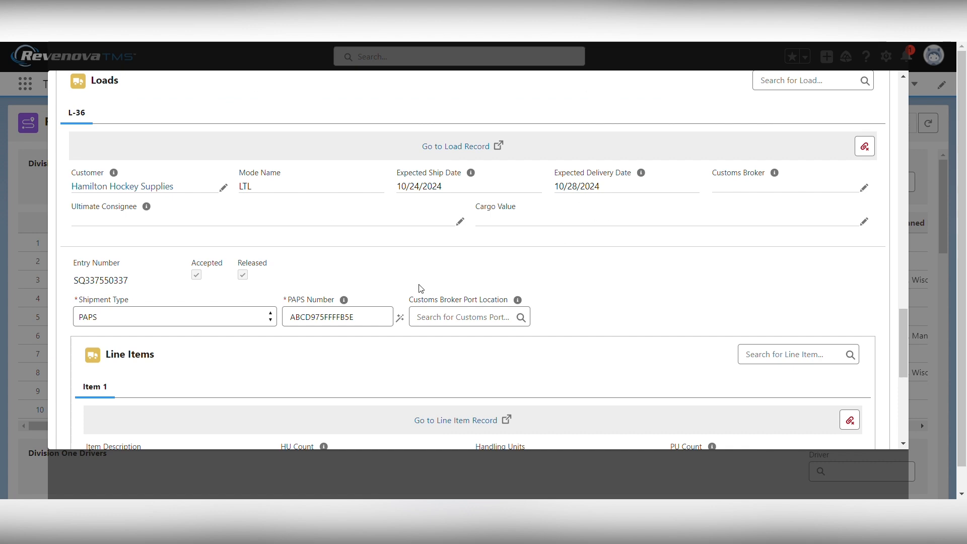
{"action": "scroll", "coordinate": [418, 288], "scroll_direction": "up", "scroll_amount": 9}
{"action": "scroll", "coordinate": [420, 289], "scroll_direction": "up", "scroll_amount": 10}
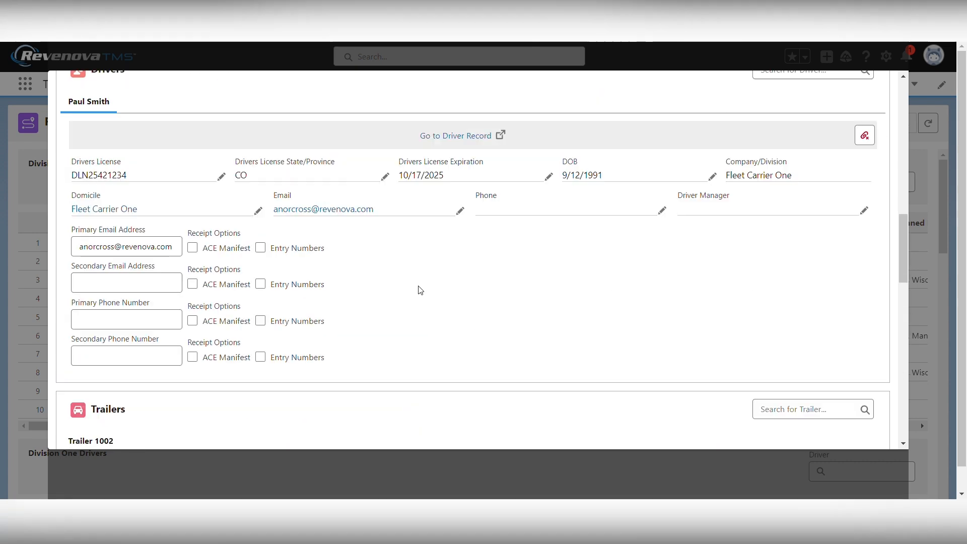
{"action": "scroll", "coordinate": [418, 289], "scroll_direction": "down", "scroll_amount": 4}
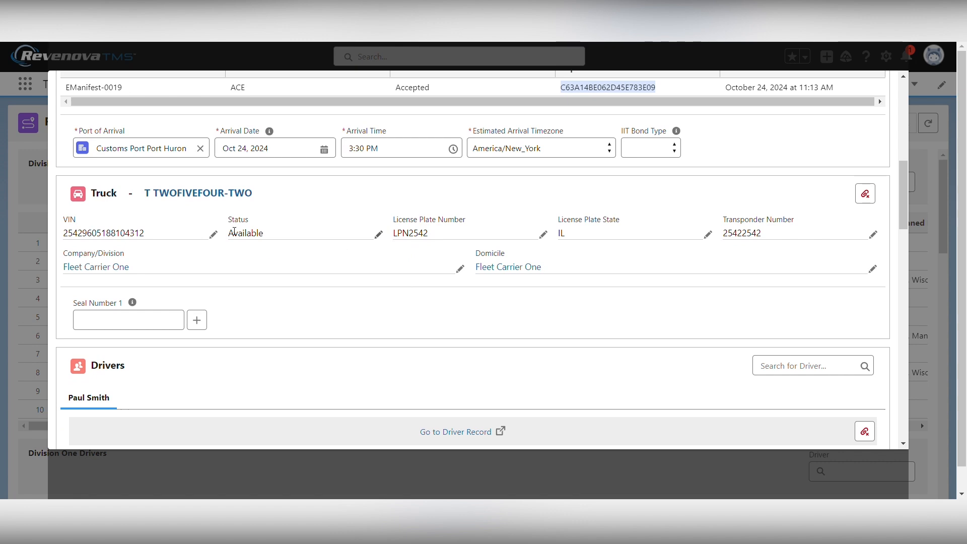
{"action": "scroll", "coordinate": [231, 235], "scroll_direction": "down", "scroll_amount": 6}
{"action": "scroll", "coordinate": [231, 234], "scroll_direction": "down", "scroll_amount": 8}
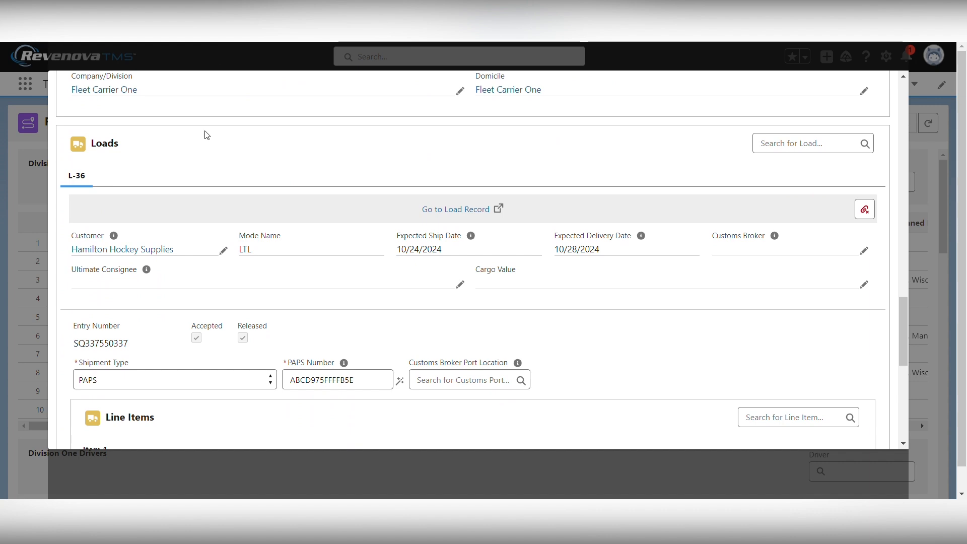
{"action": "scroll", "coordinate": [206, 134], "scroll_direction": "up", "scroll_amount": 15}
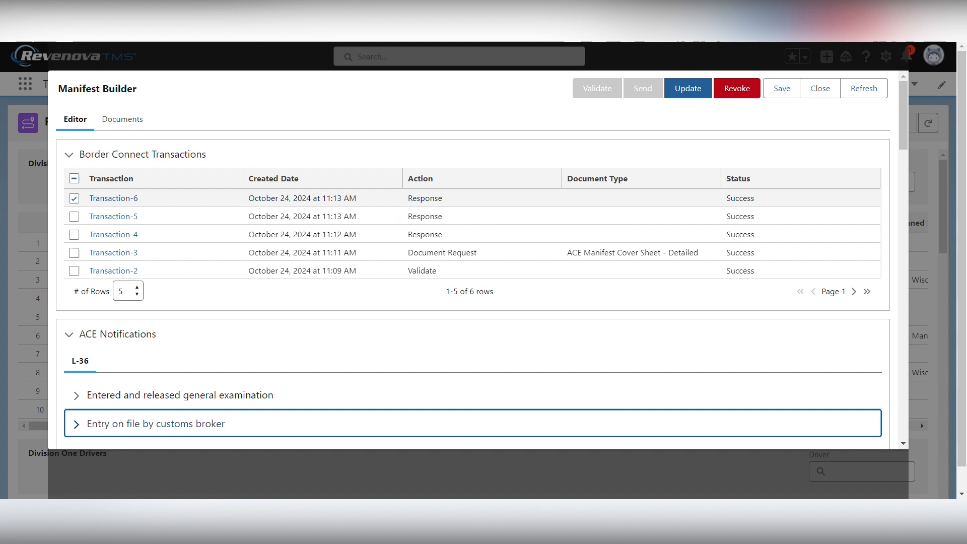
{"action": "scroll", "coordinate": [241, 249], "scroll_direction": "down", "scroll_amount": 3}
{"action": "scroll", "coordinate": [240, 248], "scroll_direction": "down", "scroll_amount": 5}
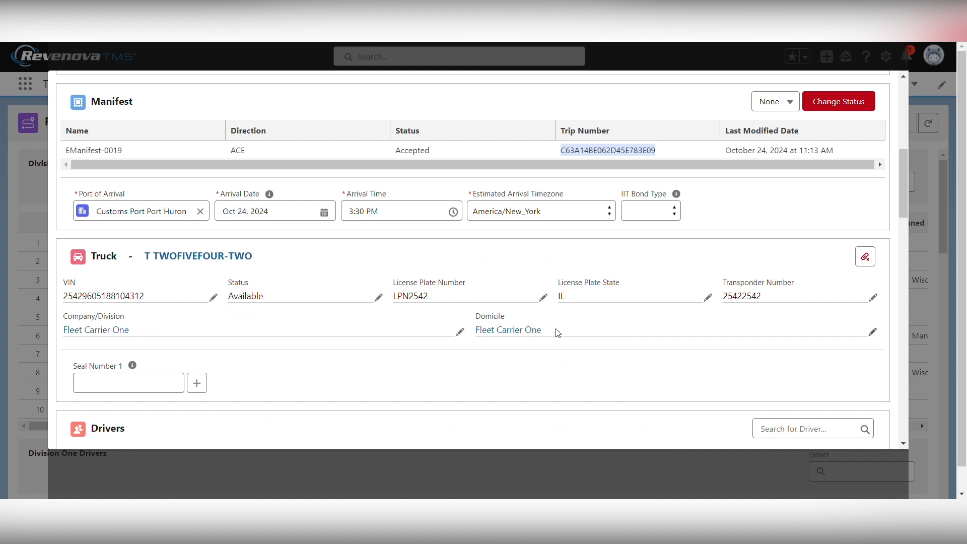
{"action": "scroll", "coordinate": [314, 244], "scroll_direction": "down", "scroll_amount": 5}
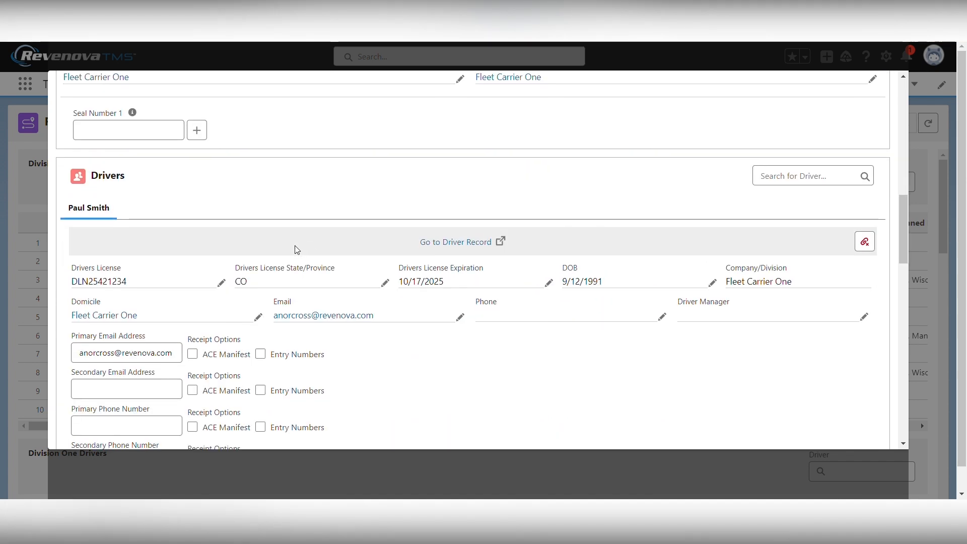
{"action": "scroll", "coordinate": [297, 249], "scroll_direction": "down", "scroll_amount": 1}
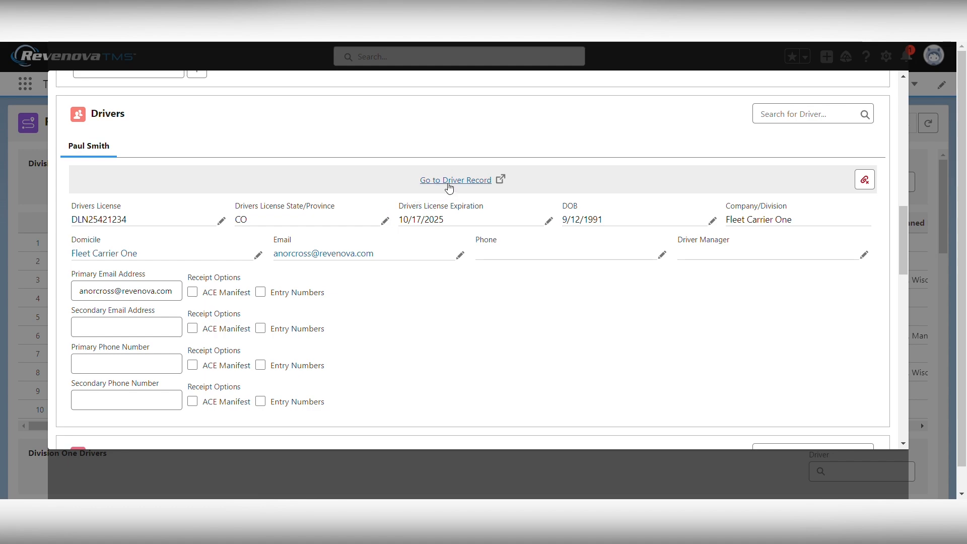
Open the manifest driver's record and review its licence details, 2 driver history entries and travel credentials
{"action": "left_click", "coordinate": [458, 183]}
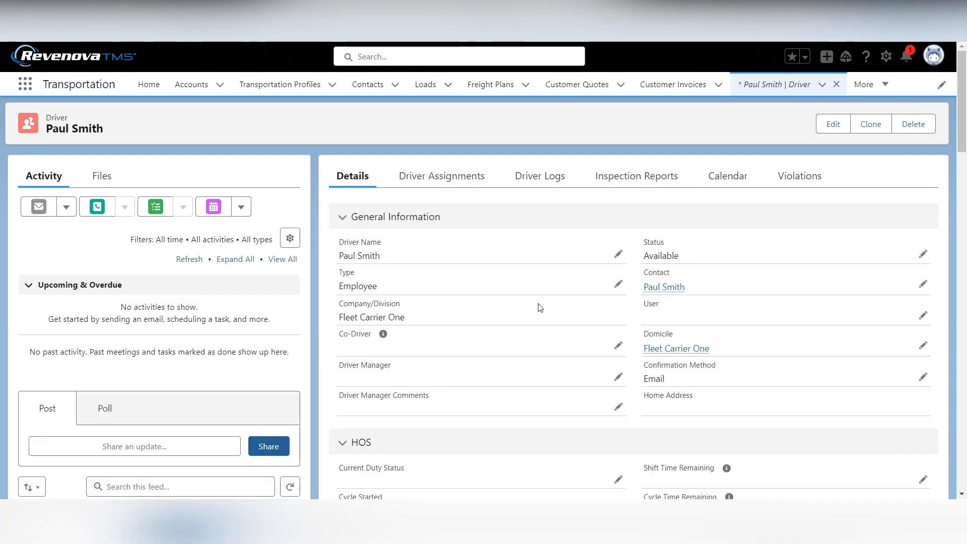
{"action": "scroll", "coordinate": [541, 307], "scroll_direction": "down", "scroll_amount": 20}
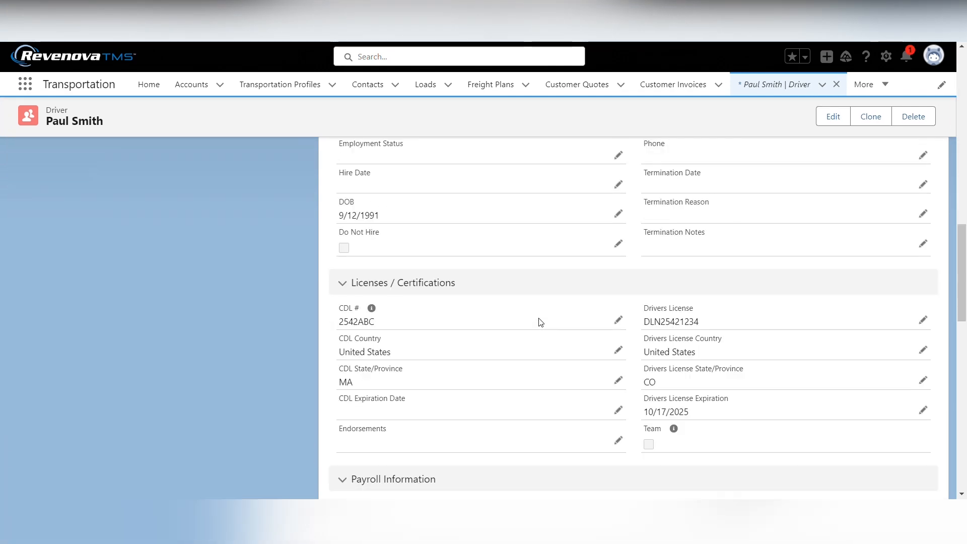
{"action": "scroll", "coordinate": [540, 327], "scroll_direction": "down", "scroll_amount": 10}
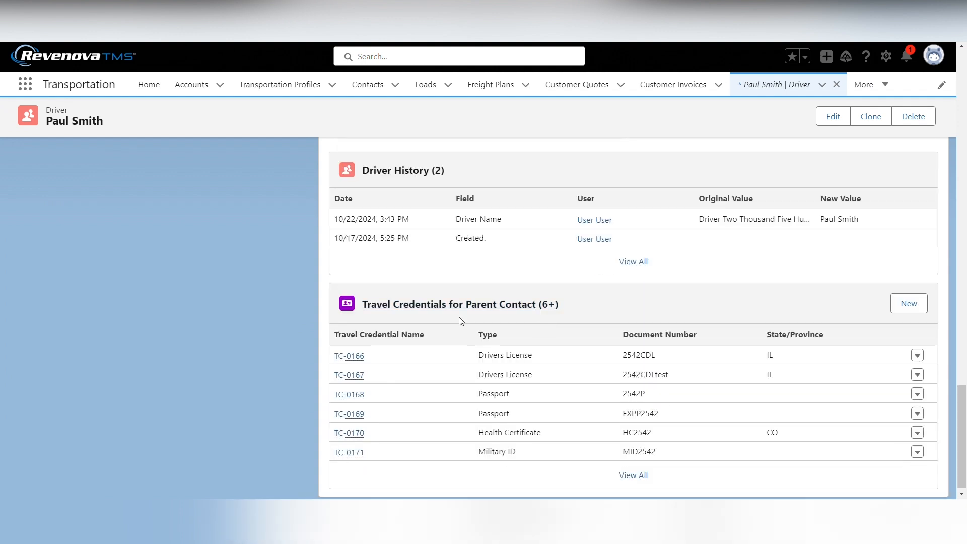